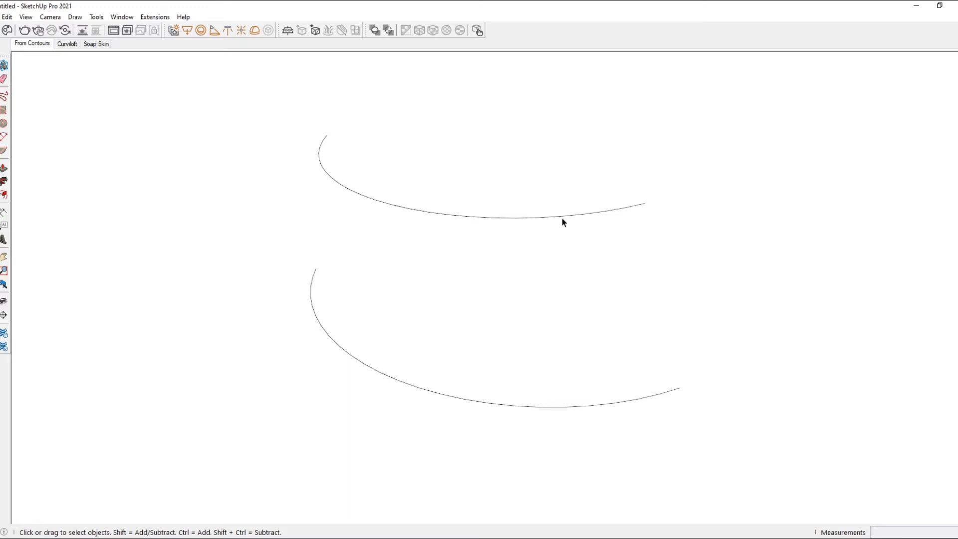
Enable the Sandbox toolbar from the list of available toolbars
{"action": "scroll", "coordinate": [363, 283], "scroll_direction": "down", "scroll_amount": 2}
{"action": "middle_click_drag", "start_coordinate": [362, 283], "coordinate": [392, 302]}
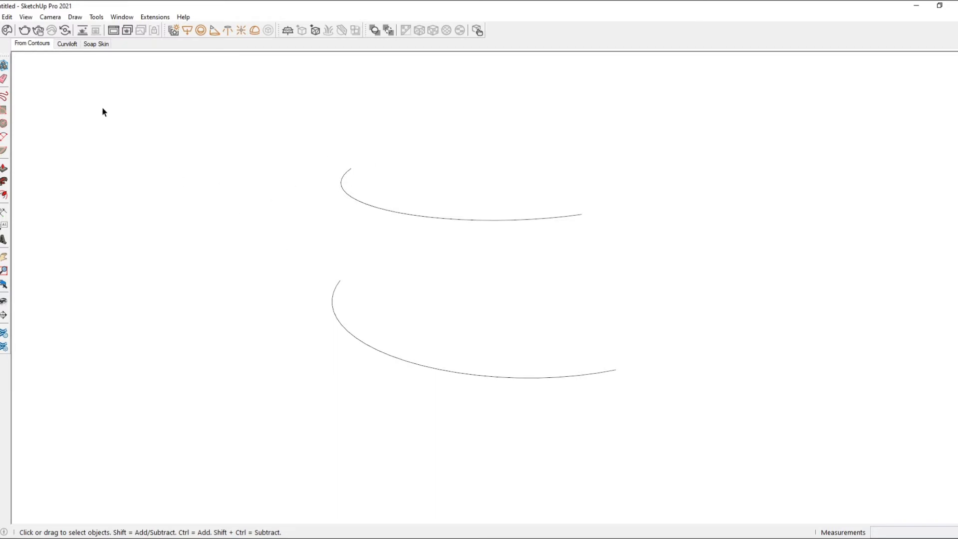
{"action": "left_click", "coordinate": [26, 17]}
{"action": "left_click", "coordinate": [30, 28]}
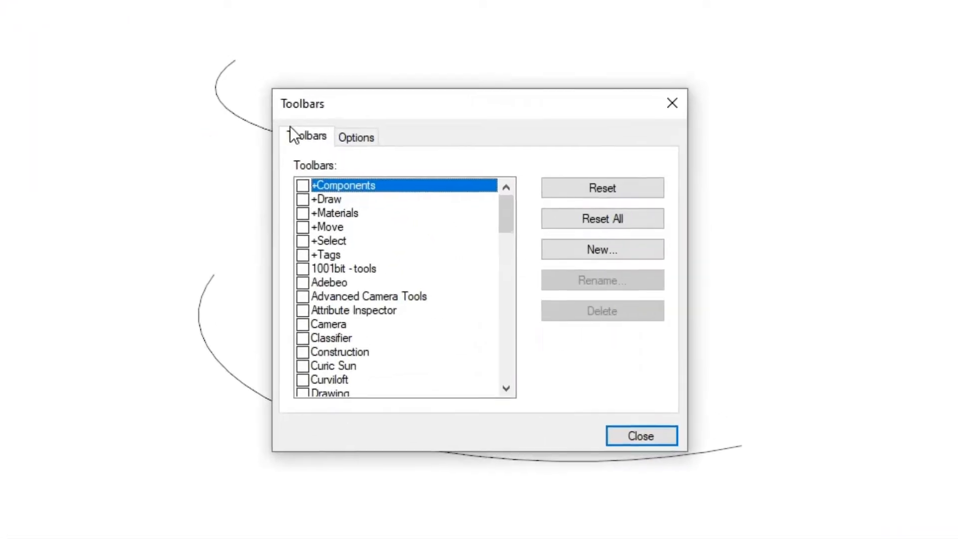
{"action": "scroll", "coordinate": [457, 295], "scroll_direction": "down", "scroll_amount": 7}
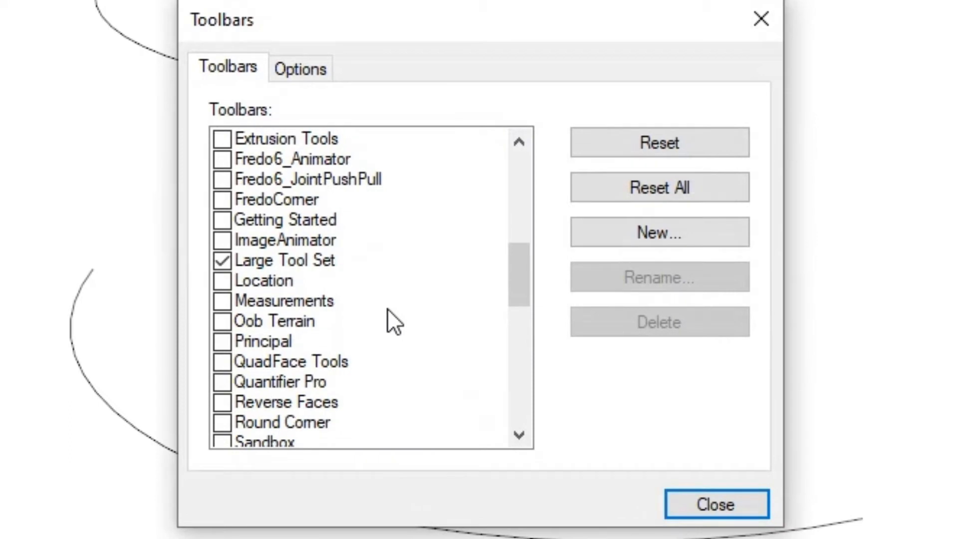
{"action": "scroll", "coordinate": [387, 309], "scroll_direction": "down", "scroll_amount": 2}
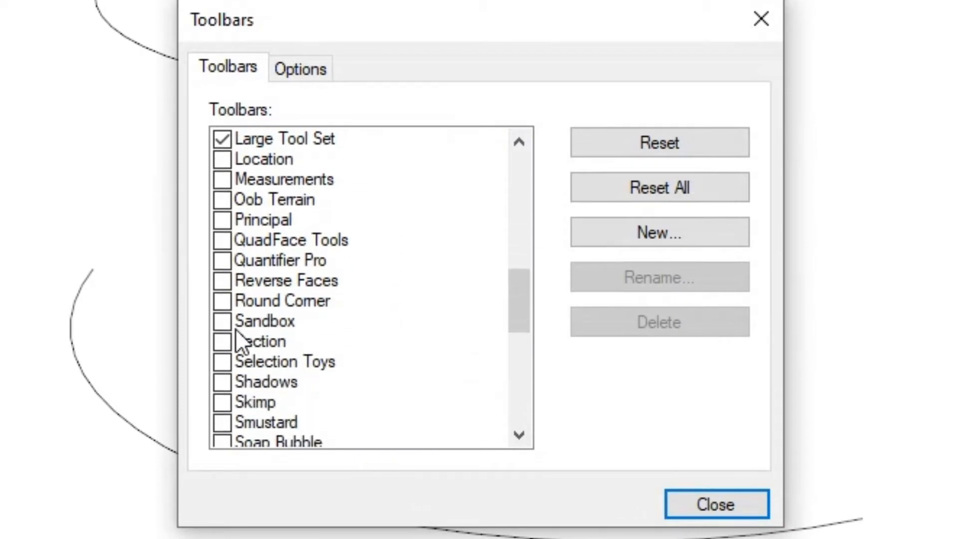
{"action": "left_click", "coordinate": [220, 324]}
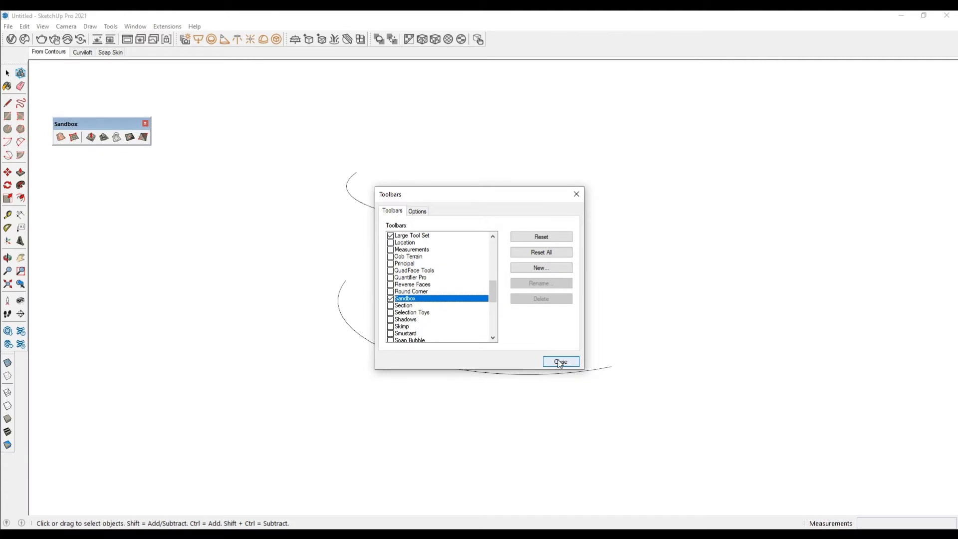
{"action": "left_click", "coordinate": [560, 363]}
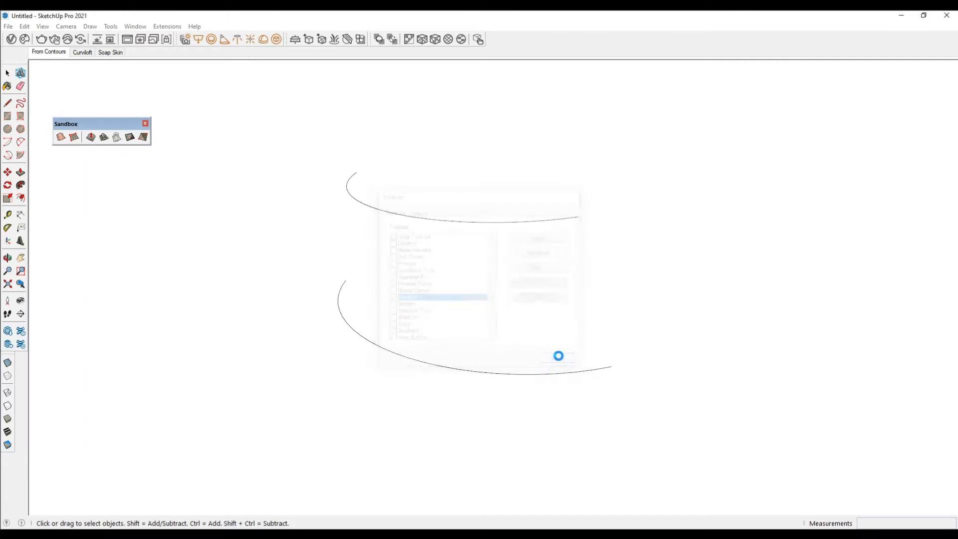
Check the Sandbox entry in the quick toolbar list and reposition the floating Sandbox toolbar
{"action": "right_click", "coordinate": [23, 372]}
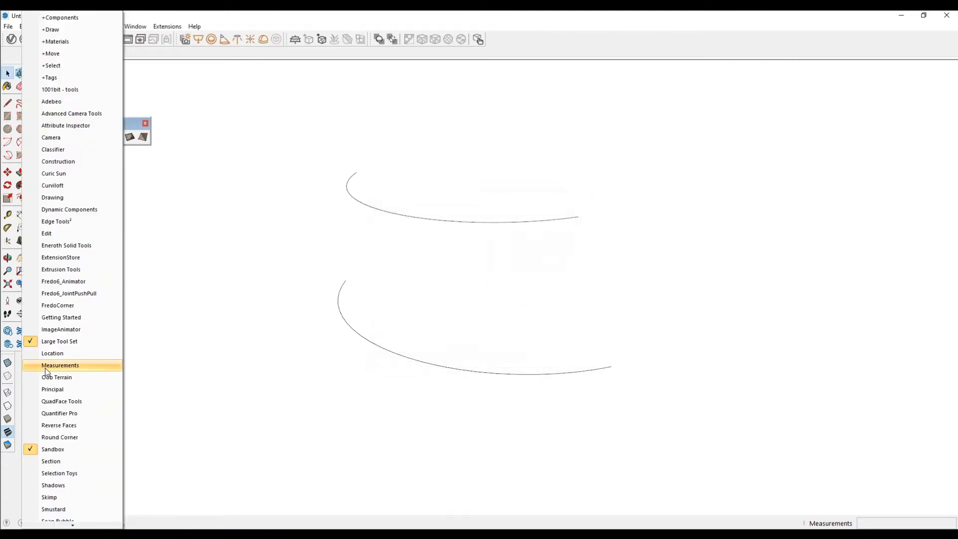
{"action": "scroll", "coordinate": [59, 369], "scroll_direction": "down", "scroll_amount": 1}
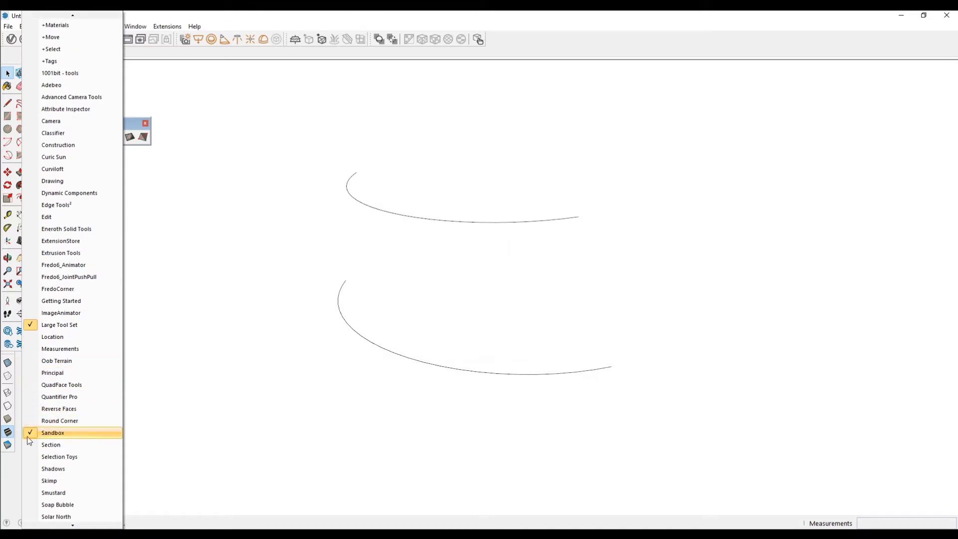
{"action": "left_click", "coordinate": [208, 305]}
{"action": "left_click_drag", "start_coordinate": [91, 125], "coordinate": [131, 97]}
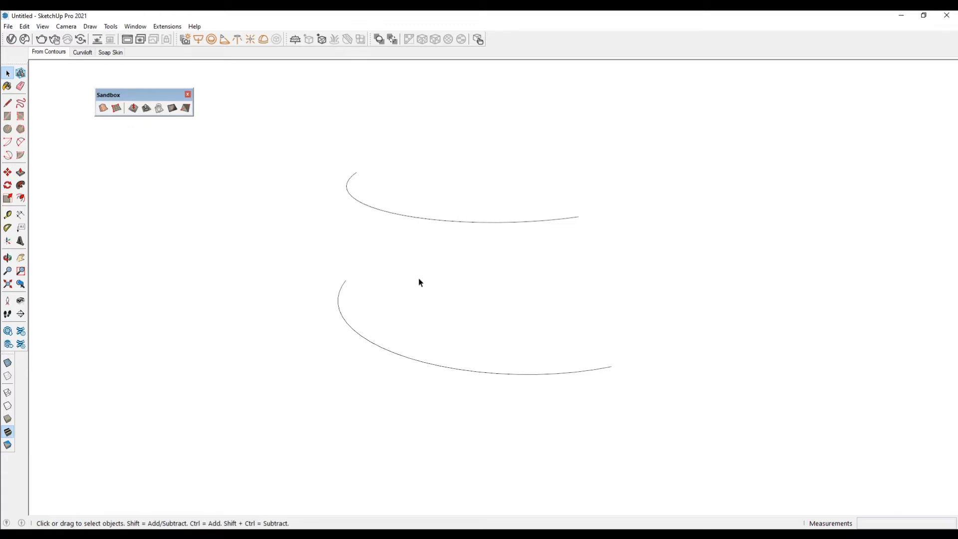
Create a Sandbox surface From Contours using the two open arcs, and inspect it from several angles
{"action": "middle_click_drag", "start_coordinate": [497, 340], "coordinate": [385, 321]}
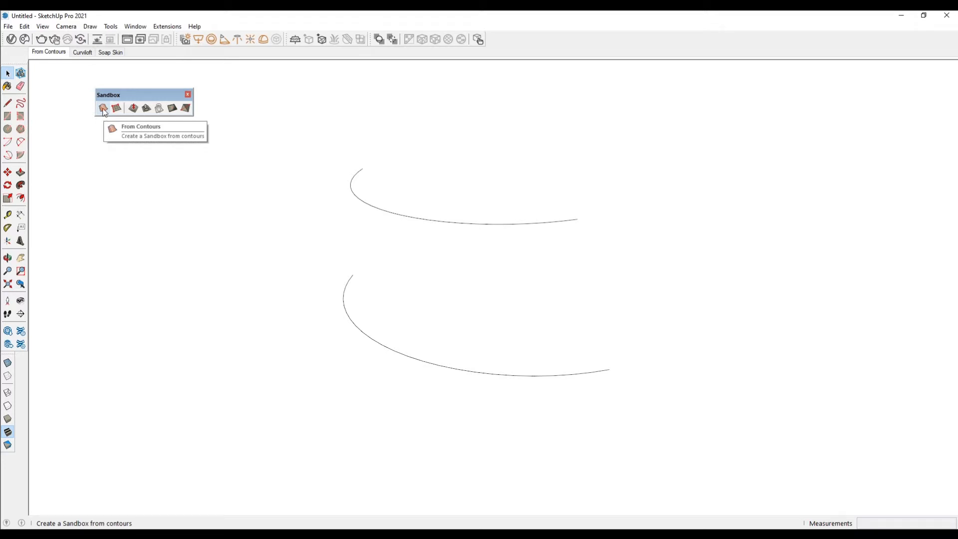
{"action": "left_click_drag", "start_coordinate": [306, 148], "coordinate": [656, 422]}
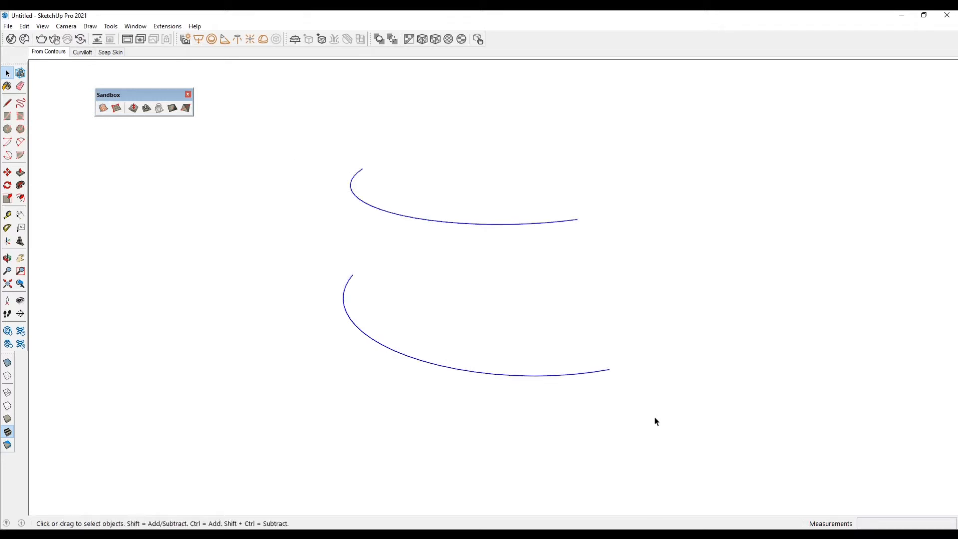
{"action": "left_click", "coordinate": [104, 110]}
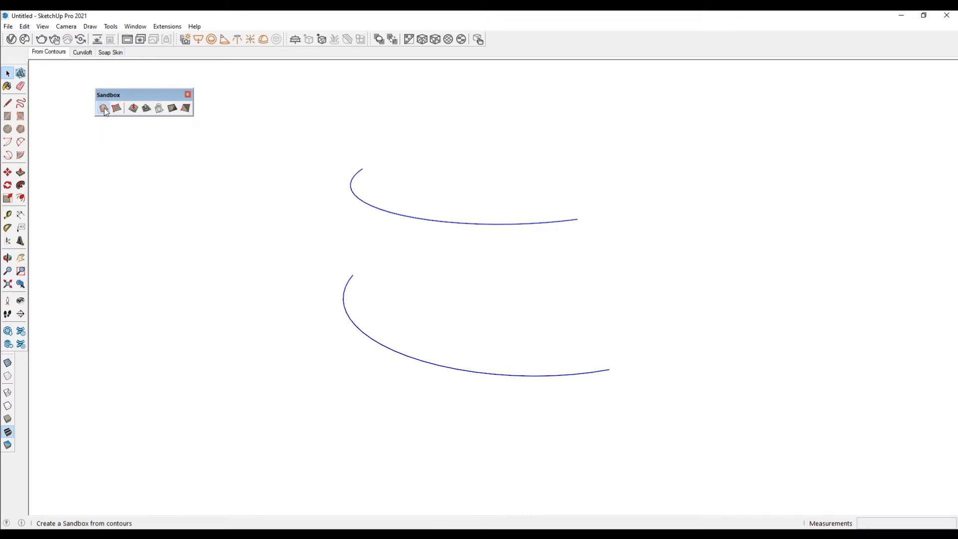
{"action": "mouse_move", "coordinate": [564, 310]}
{"action": "middle_mouse_down"}
{"action": "mouse_move", "coordinate": [577, 312]}
{"action": "mouse_move", "coordinate": [316, 287]}
{"action": "mouse_move", "coordinate": [177, 305]}
{"action": "mouse_move", "coordinate": [387, 436]}
{"action": "middle_mouse_up"}
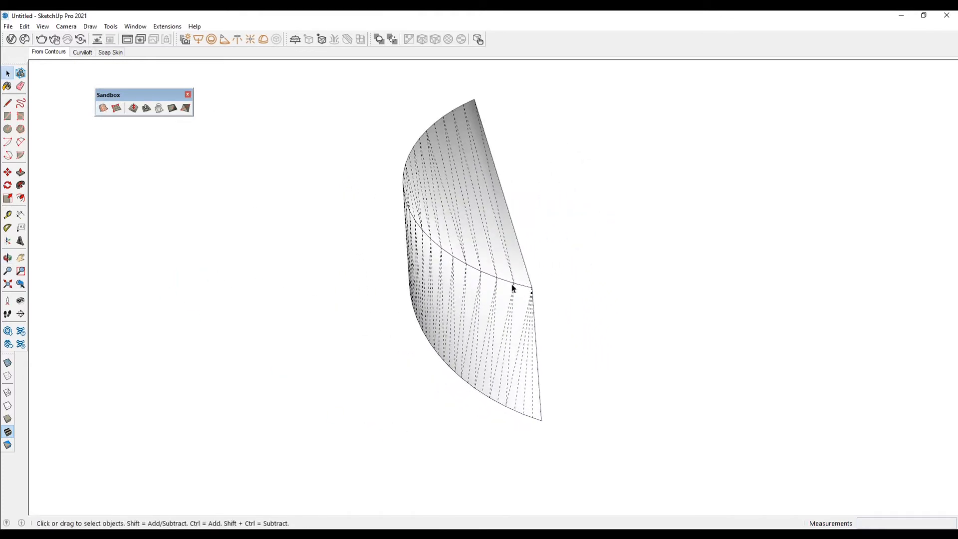
{"action": "middle_click_drag", "start_coordinate": [506, 284], "coordinate": [583, 399]}
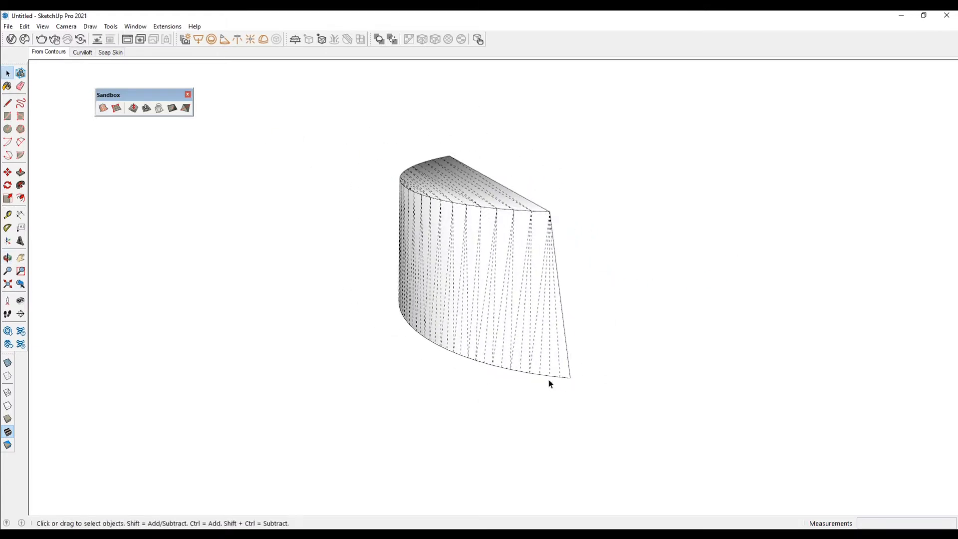
{"action": "middle_click_drag", "start_coordinate": [508, 351], "coordinate": [608, 364]}
{"action": "middle_click_drag", "start_coordinate": [595, 274], "coordinate": [443, 208]}
Open the generated surface group for editing and select its connected surface
{"action": "left_click", "coordinate": [495, 200]}
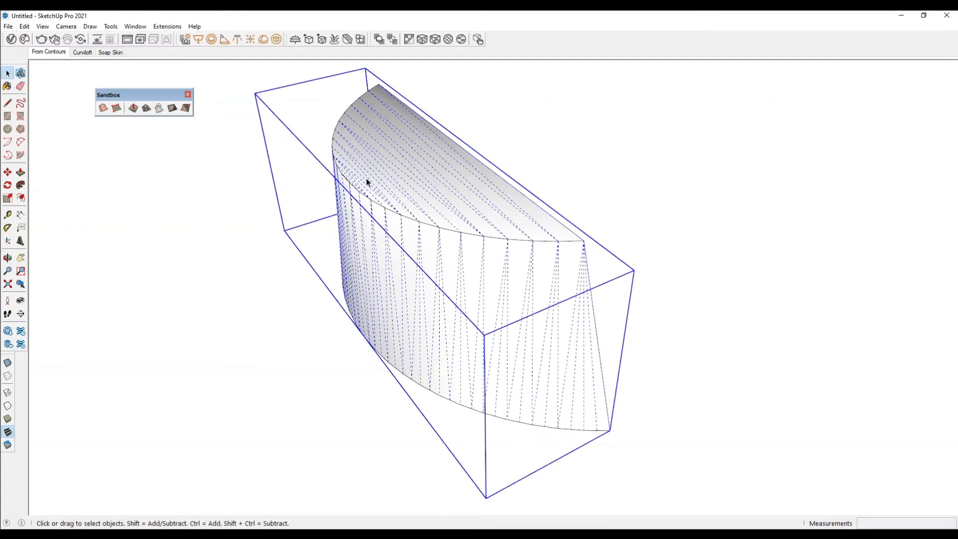
{"action": "middle_click_drag", "start_coordinate": [450, 203], "coordinate": [512, 264]}
{"action": "double_click", "coordinate": [477, 190]}
{"action": "left_click", "coordinate": [478, 190]}
{"action": "left_click", "coordinate": [484, 195]}
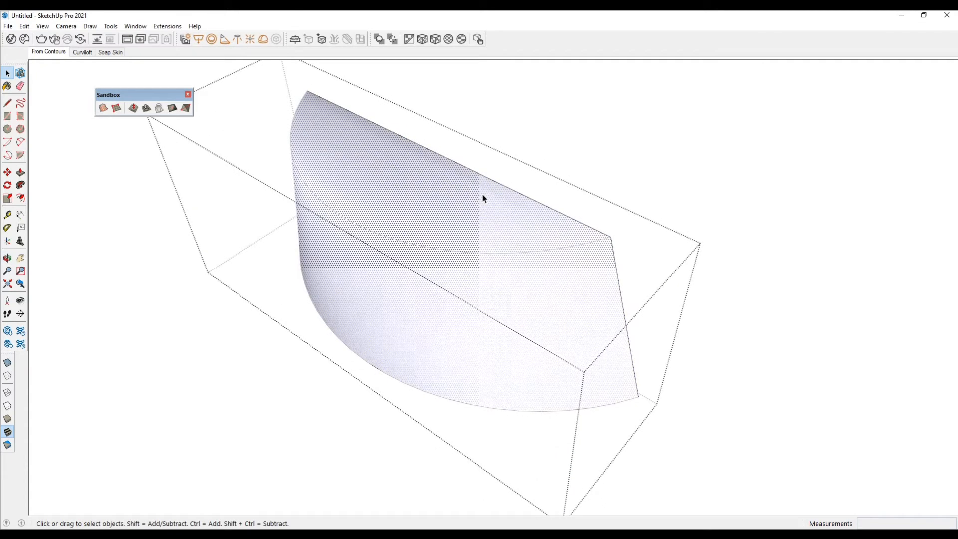
{"action": "mouse_move", "coordinate": [474, 201]}
{"action": "middle_mouse_down"}
{"action": "mouse_move", "coordinate": [414, 216]}
{"action": "mouse_move", "coordinate": [473, 212]}
{"action": "middle_mouse_up"}
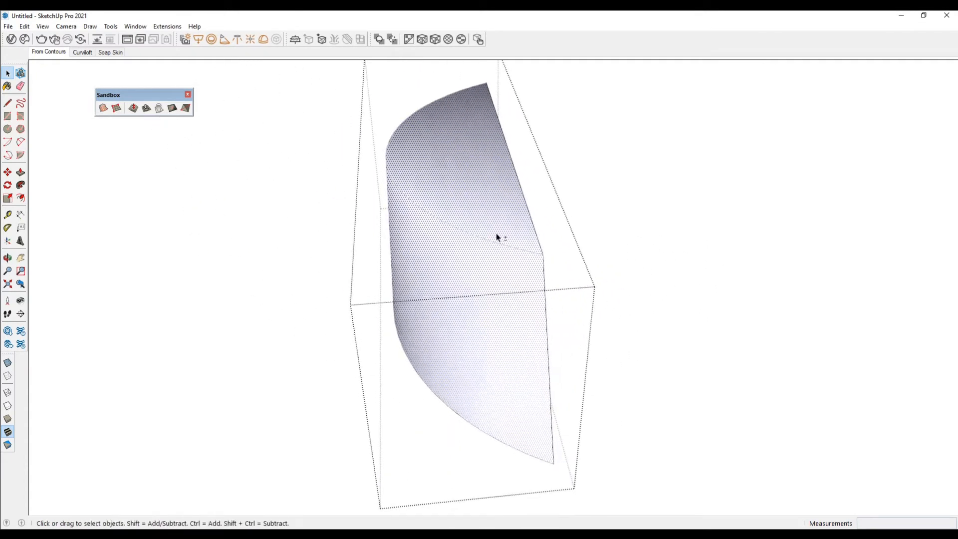
Display the hidden geometry and erase the unwanted faces capping the upper arc, keeping only the curved wall
{"action": "key", "text": "shift+h"}
{"action": "key", "text": "e"}
{"action": "mouse_move", "coordinate": [525, 199]}
{"action": "left_mouse_down"}
{"action": "mouse_move", "coordinate": [424, 185]}
{"action": "mouse_move", "coordinate": [397, 162]}
{"action": "left_mouse_up"}
{"action": "mouse_move", "coordinate": [413, 193]}
{"action": "middle_mouse_down"}
{"action": "mouse_move", "coordinate": [631, 285]}
{"action": "mouse_move", "coordinate": [751, 173]}
{"action": "mouse_move", "coordinate": [644, 287]}
{"action": "middle_mouse_up"}
{"action": "scroll", "coordinate": [377, 198], "scroll_direction": "up", "scroll_amount": 5}
{"action": "left_click_drag", "start_coordinate": [359, 241], "coordinate": [356, 241]}
{"action": "scroll", "coordinate": [357, 220], "scroll_direction": "down", "scroll_amount": 6}
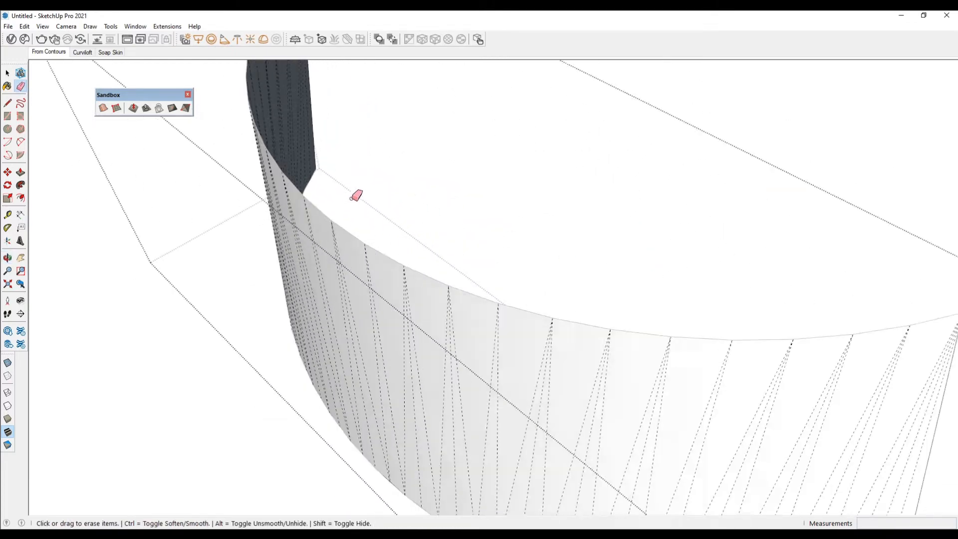
{"action": "key", "text": "space"}
{"action": "middle_click_drag", "start_coordinate": [310, 380], "coordinate": [341, 273]}
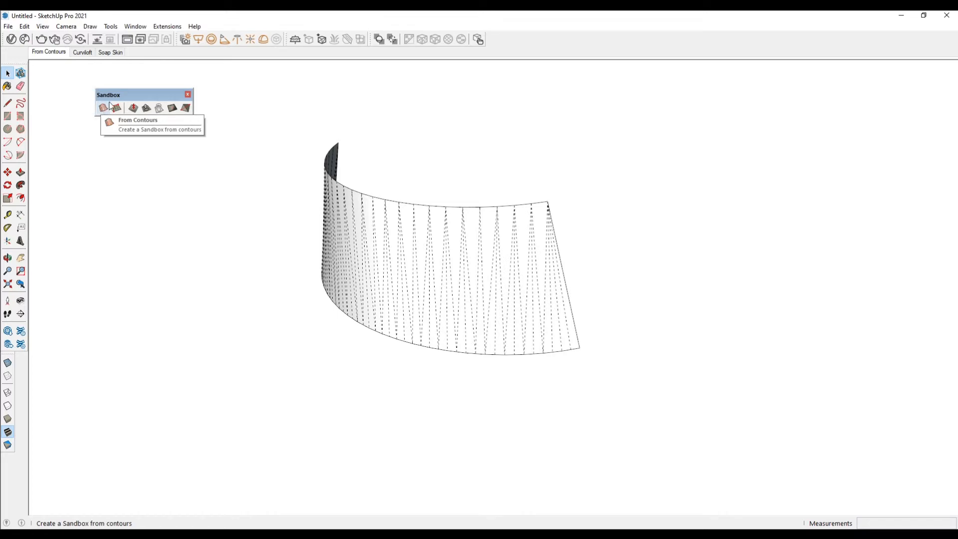
Switch to the Curviloft scene and examine its closed curved outline
{"action": "left_click", "coordinate": [81, 53]}
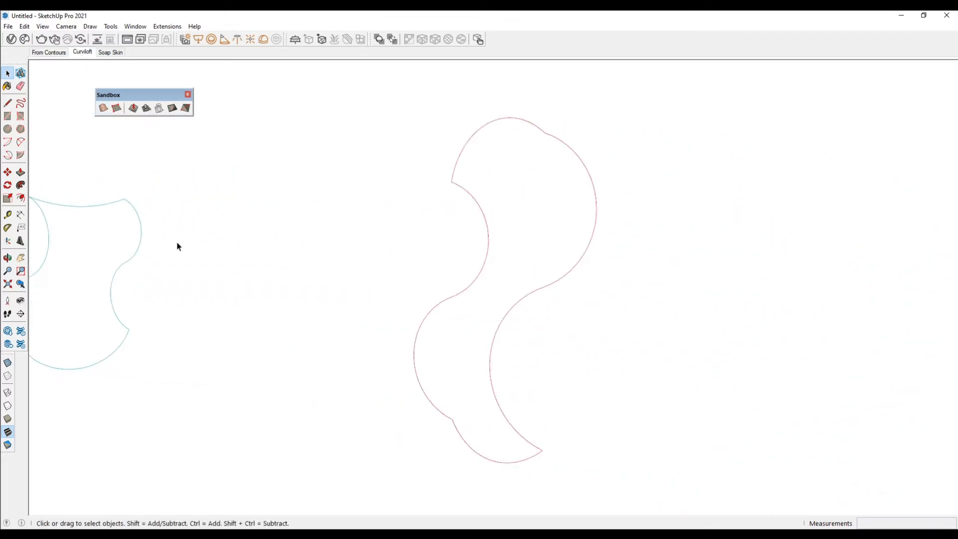
{"action": "middle_click_drag", "start_coordinate": [212, 291], "coordinate": [644, 294], "text": "shift"}
{"action": "scroll", "coordinate": [462, 268], "scroll_direction": "up", "scroll_amount": 4}
{"action": "middle_click_drag", "start_coordinate": [453, 230], "coordinate": [327, 154]}
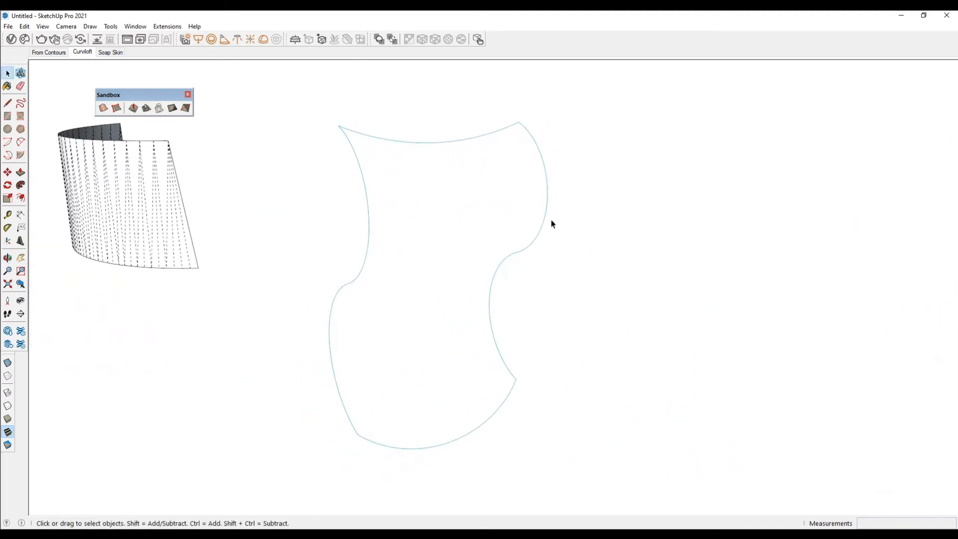
{"action": "middle_click_drag", "start_coordinate": [482, 150], "coordinate": [475, 201]}
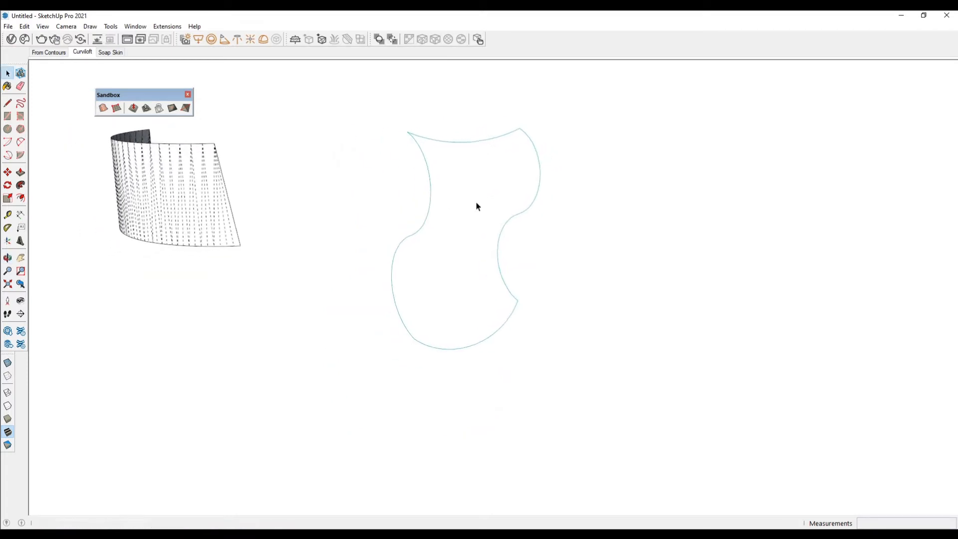
Try to create a Sandbox surface From Contours using the whole closed curved outline
{"action": "left_click_drag", "start_coordinate": [360, 100], "coordinate": [603, 386]}
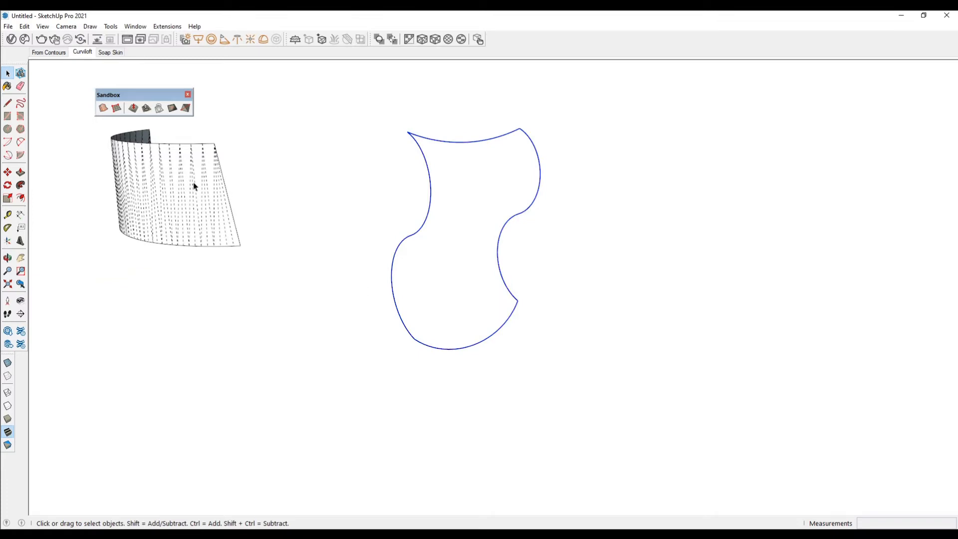
{"action": "left_click", "coordinate": [104, 111]}
{"action": "middle_click_drag", "start_coordinate": [394, 262], "coordinate": [541, 312]}
Move the generated mesh clear of the curved outline and delete it
{"action": "left_click", "coordinate": [569, 328]}
{"action": "key", "text": "m"}
{"action": "left_click", "coordinate": [569, 328]}
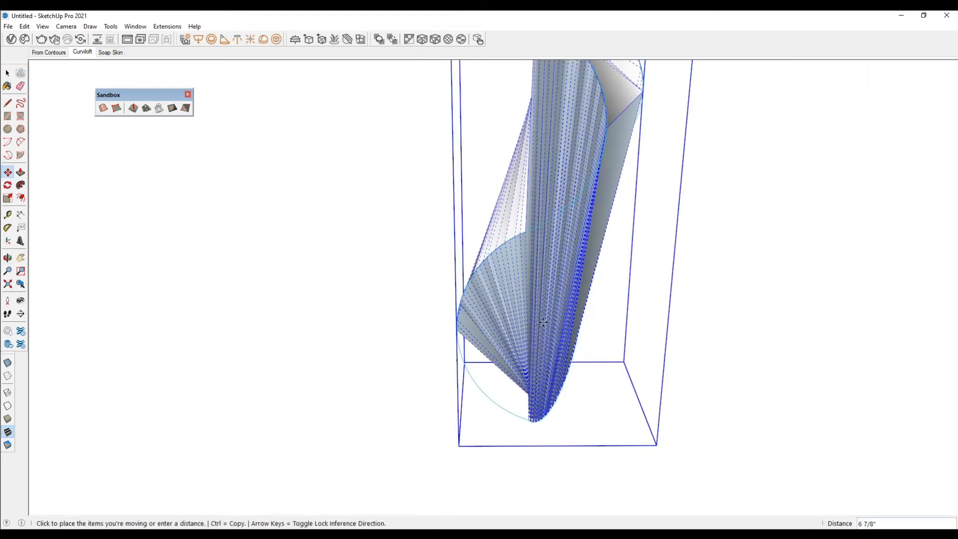
{"action": "left_click", "coordinate": [316, 325]}
{"action": "key", "text": "space"}
{"action": "left_click", "coordinate": [742, 420]}
{"action": "middle_click_drag", "start_coordinate": [400, 398], "coordinate": [206, 315]}
{"action": "left_click", "coordinate": [293, 222]}
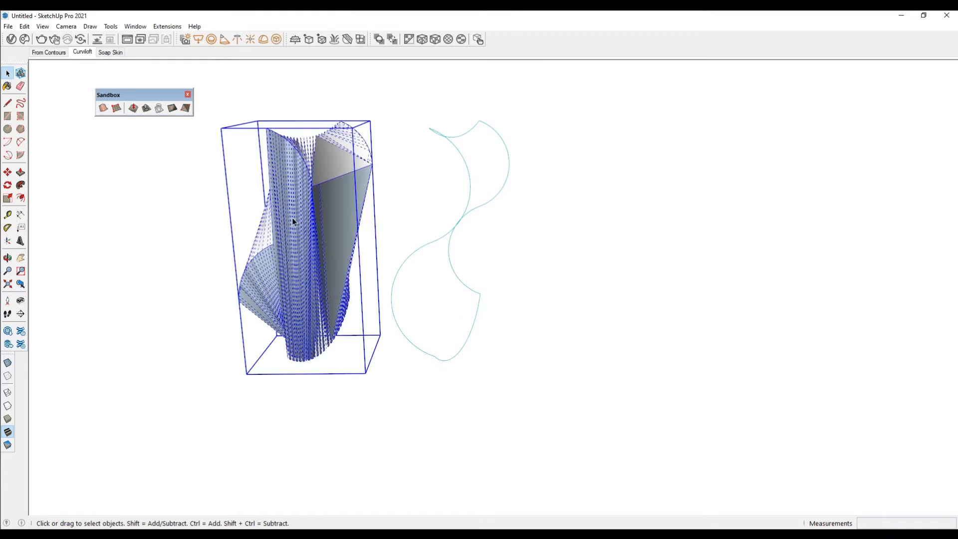
{"action": "key", "text": "Delete"}
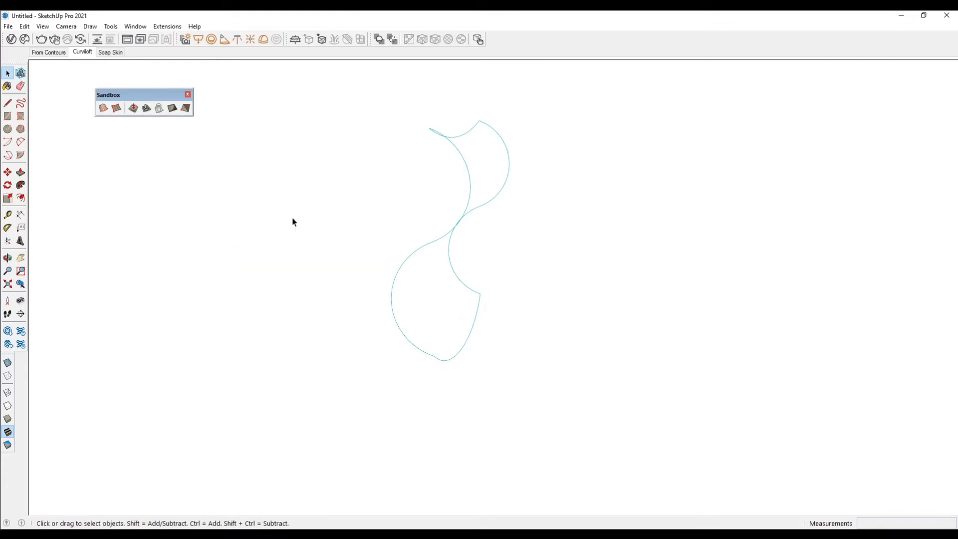
{"action": "middle_click_drag", "start_coordinate": [555, 248], "coordinate": [479, 253]}
{"action": "scroll", "coordinate": [457, 151], "scroll_direction": "up", "scroll_amount": 3}
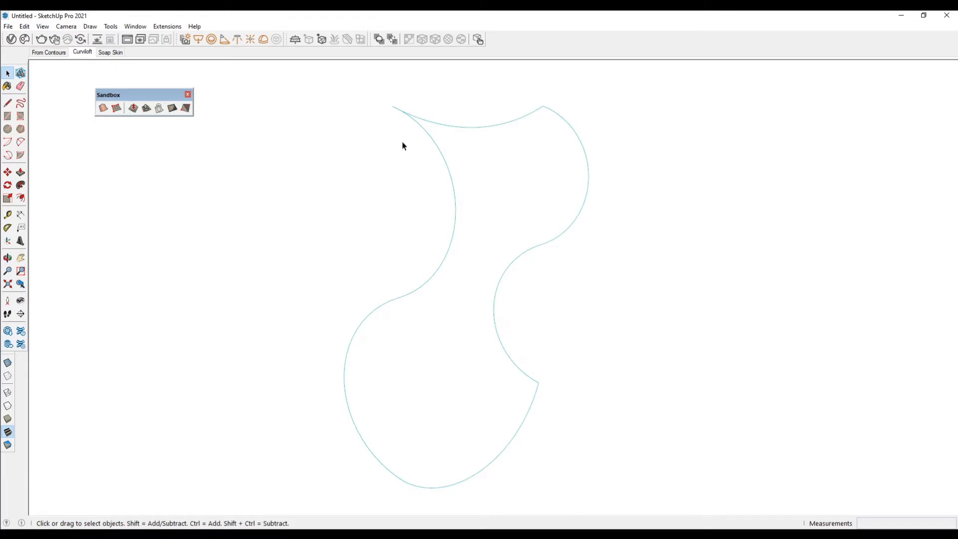
{"action": "scroll", "coordinate": [336, 236], "scroll_direction": "down", "scroll_amount": 2}
{"action": "middle_click_drag", "start_coordinate": [336, 236], "coordinate": [311, 236]}
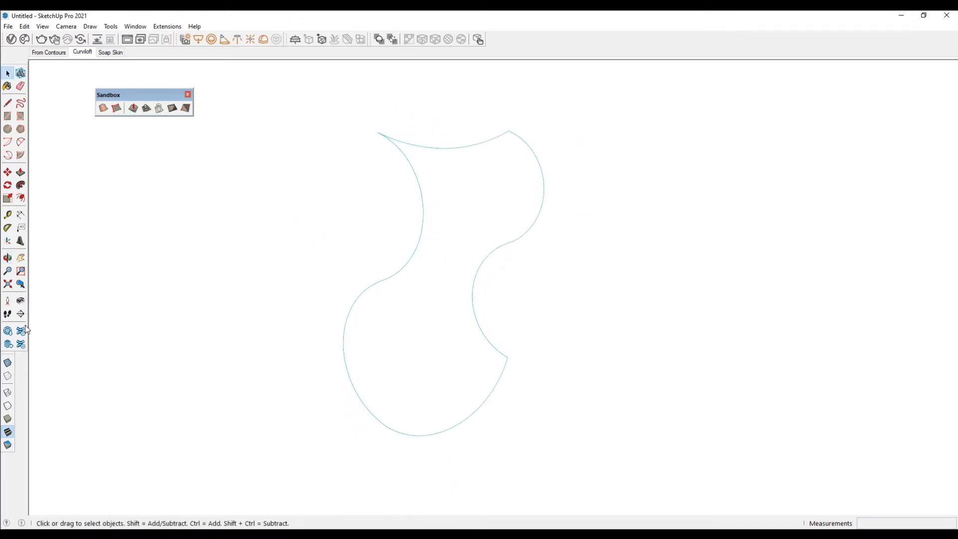
Open the Extension Warehouse and browse its featured extensions, top extensions and top developers
{"action": "left_click", "coordinate": [167, 28]}
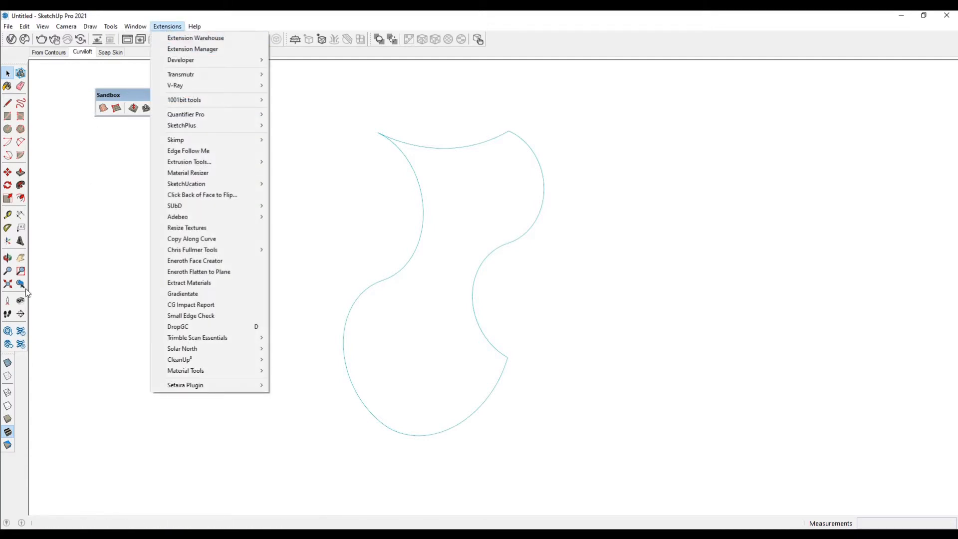
{"action": "left_click", "coordinate": [21, 333]}
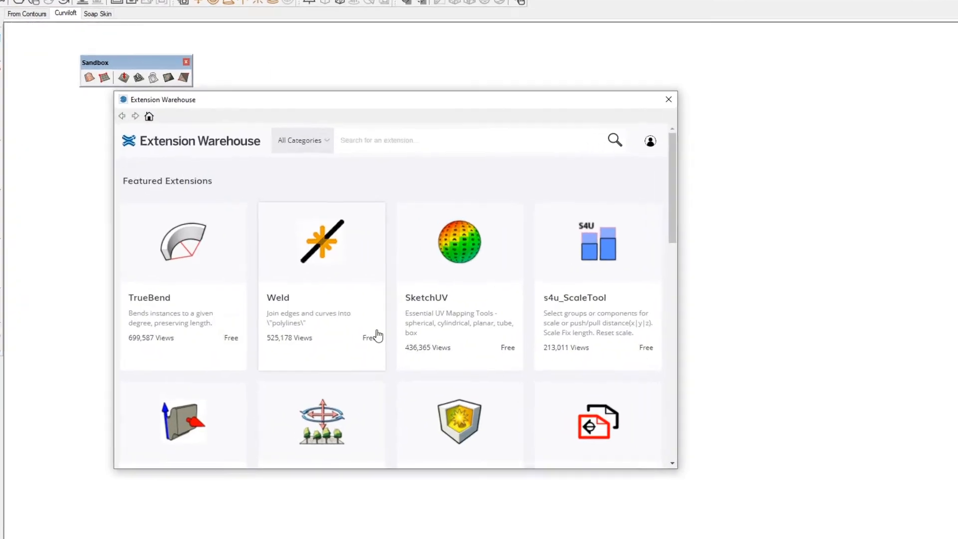
{"action": "scroll", "coordinate": [359, 199], "scroll_direction": "down", "scroll_amount": 1}
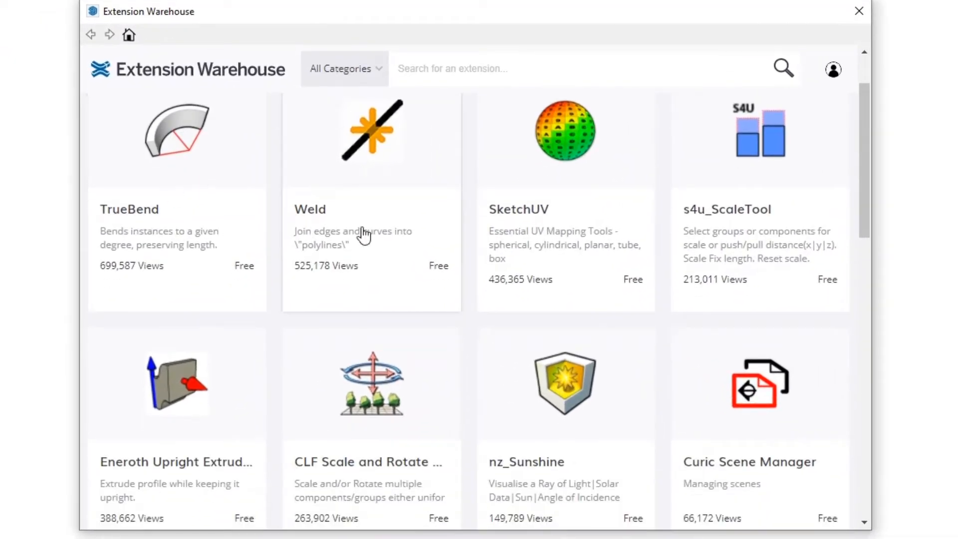
{"action": "scroll", "coordinate": [772, 343], "scroll_direction": "down", "scroll_amount": 5}
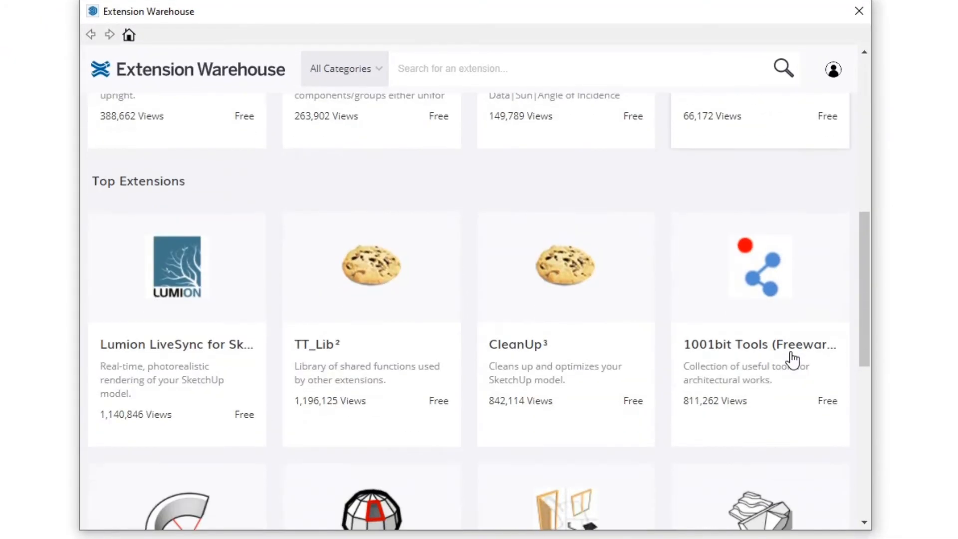
{"action": "scroll", "coordinate": [649, 363], "scroll_direction": "down", "scroll_amount": 7}
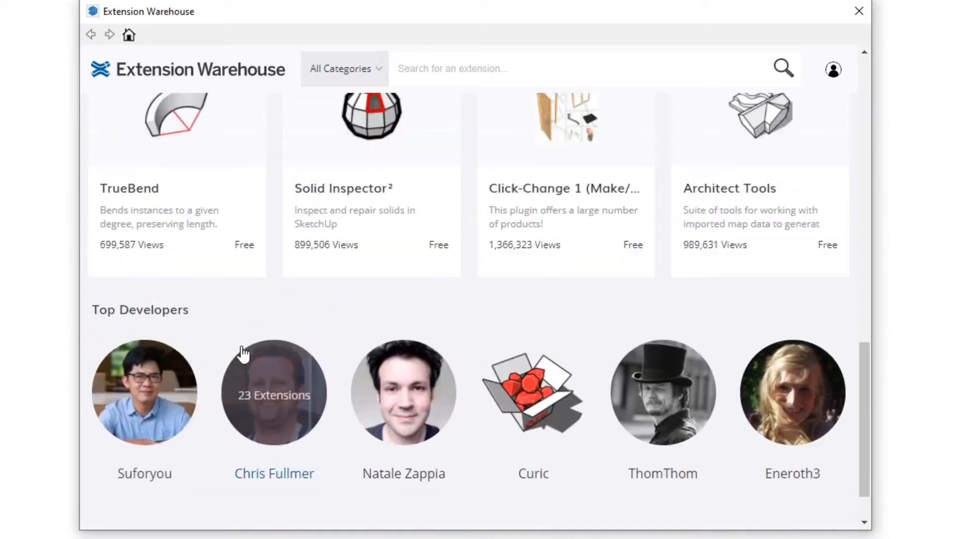
{"action": "scroll", "coordinate": [210, 374], "scroll_direction": "up", "scroll_amount": 5}
{"action": "scroll", "coordinate": [124, 439], "scroll_direction": "down", "scroll_amount": 2}
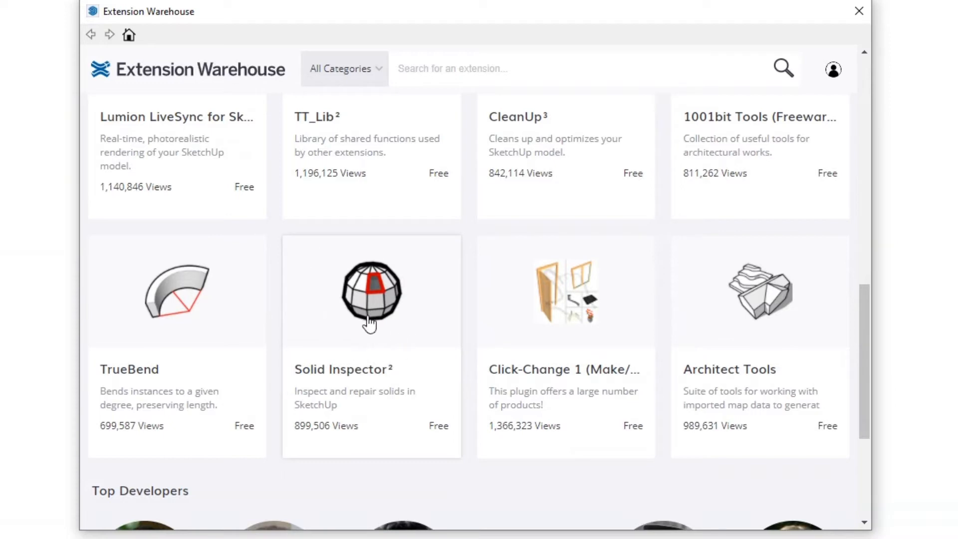
{"action": "scroll", "coordinate": [366, 358], "scroll_direction": "up", "scroll_amount": 2}
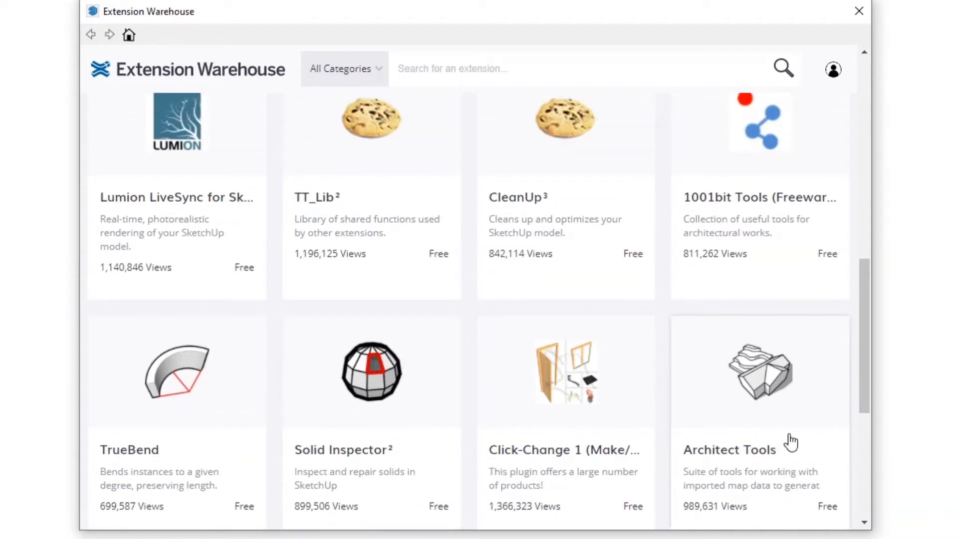
{"action": "scroll", "coordinate": [787, 446], "scroll_direction": "up", "scroll_amount": 2}
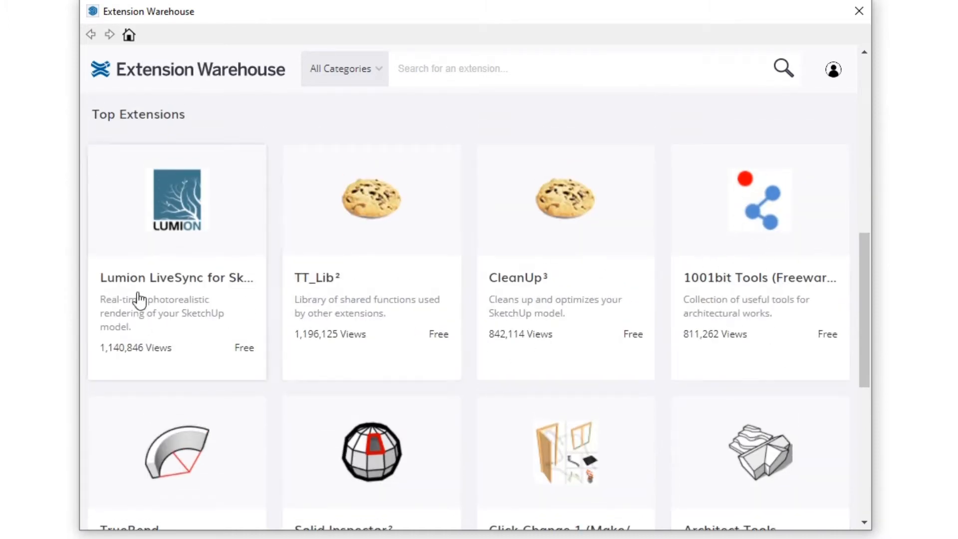
{"action": "scroll", "coordinate": [534, 332], "scroll_direction": "up", "scroll_amount": 2}
{"action": "scroll", "coordinate": [540, 332], "scroll_direction": "up", "scroll_amount": 7}
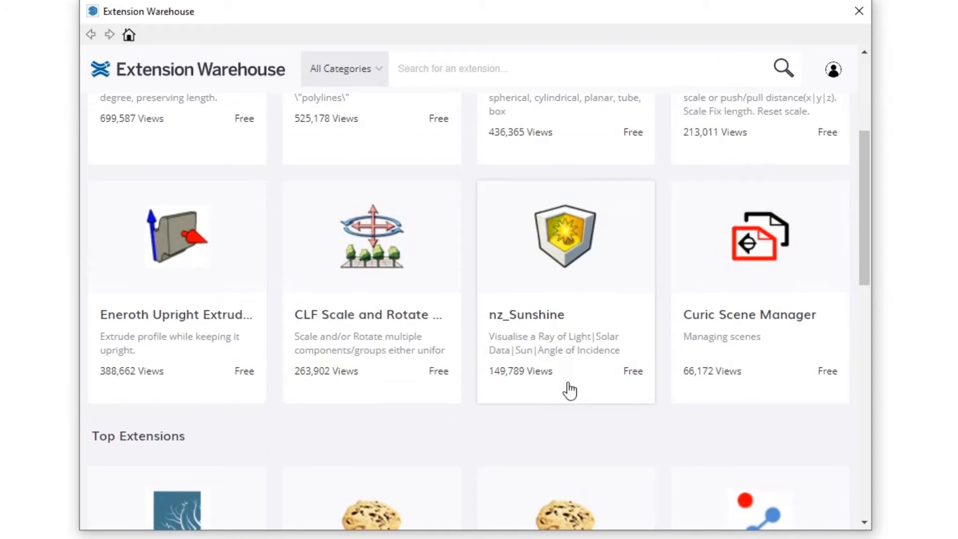
{"action": "scroll", "coordinate": [549, 402], "scroll_direction": "up", "scroll_amount": 4}
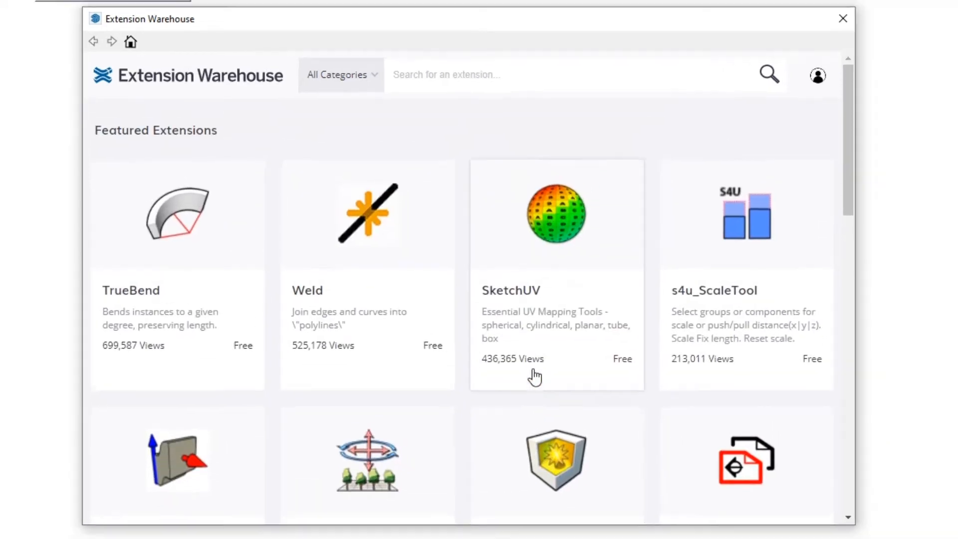
{"action": "left_click_drag", "start_coordinate": [462, 26], "coordinate": [586, 347]}
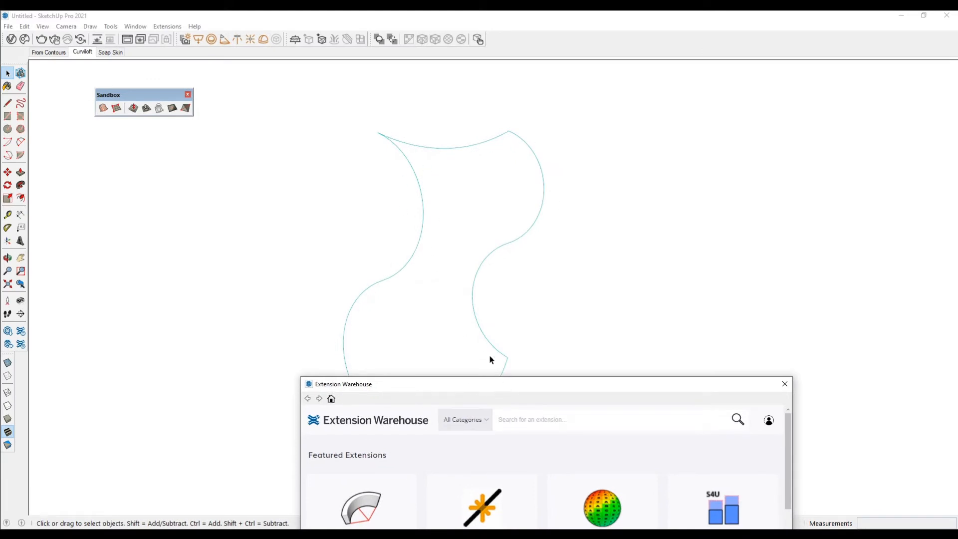
{"action": "left_click_drag", "start_coordinate": [499, 386], "coordinate": [431, 129]}
Search the Extension Warehouse for "skin" and look through the matching extensions
{"action": "left_click", "coordinate": [453, 163]}
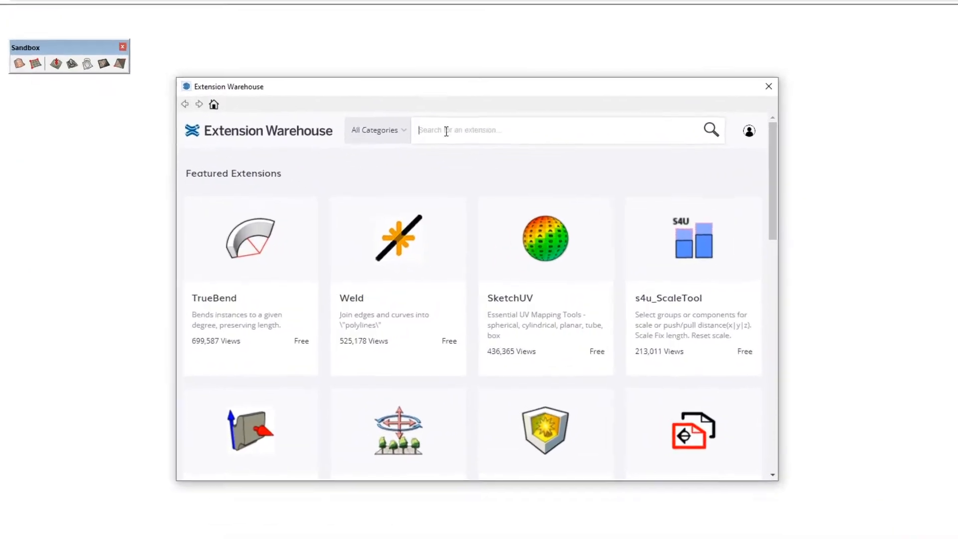
{"action": "type", "text": "skin"}
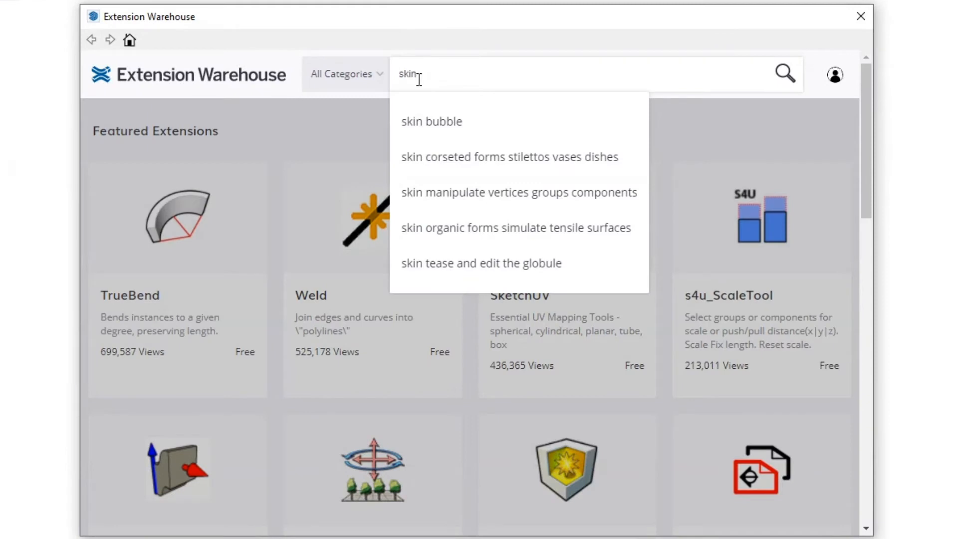
{"action": "key", "text": "Return"}
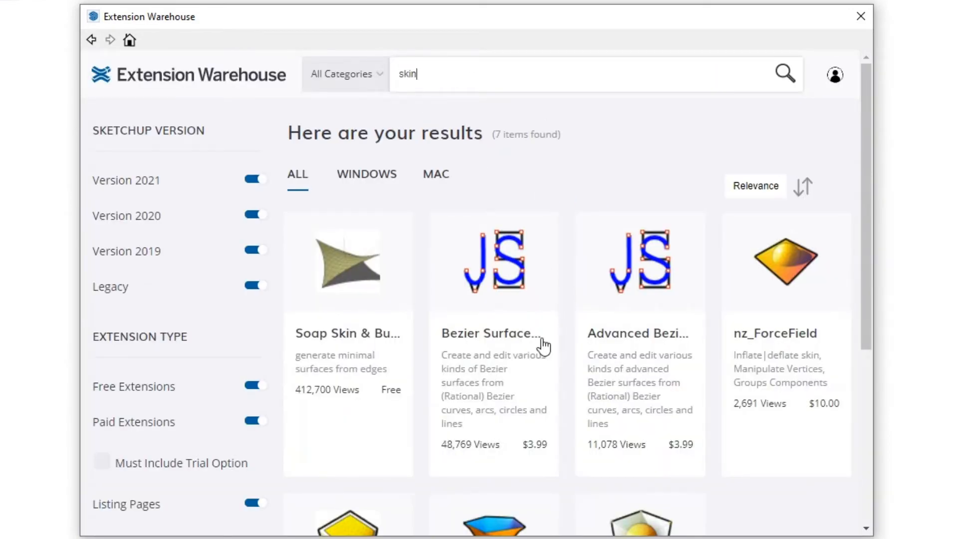
{"action": "scroll", "coordinate": [419, 350], "scroll_direction": "down", "scroll_amount": 3}
{"action": "scroll", "coordinate": [409, 335], "scroll_direction": "down", "scroll_amount": 1}
{"action": "scroll", "coordinate": [380, 334], "scroll_direction": "up", "scroll_amount": 4}
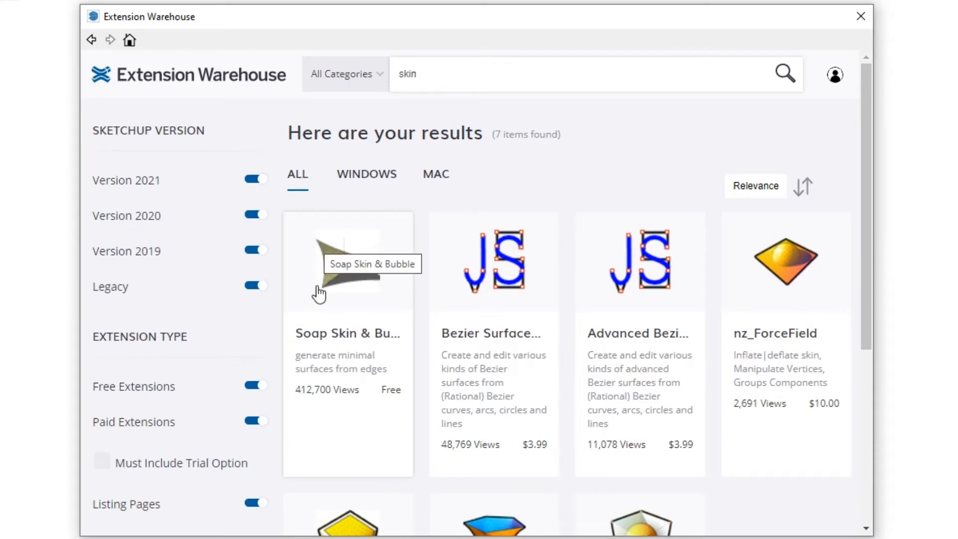
Open the Soap Skin & Bubble extension page and view its preview images and video thumbnail
{"action": "left_click", "coordinate": [338, 286]}
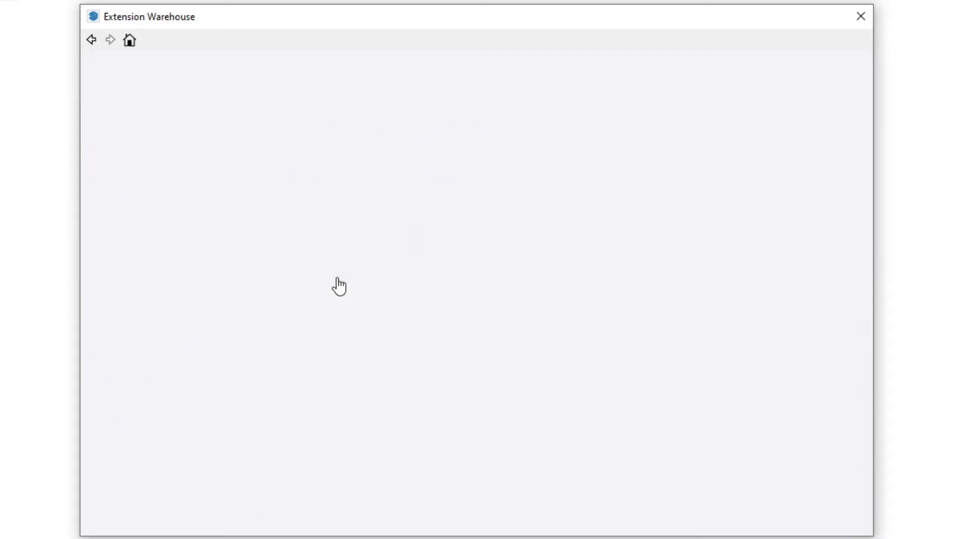
{"action": "scroll", "coordinate": [322, 366], "scroll_direction": "down", "scroll_amount": 3}
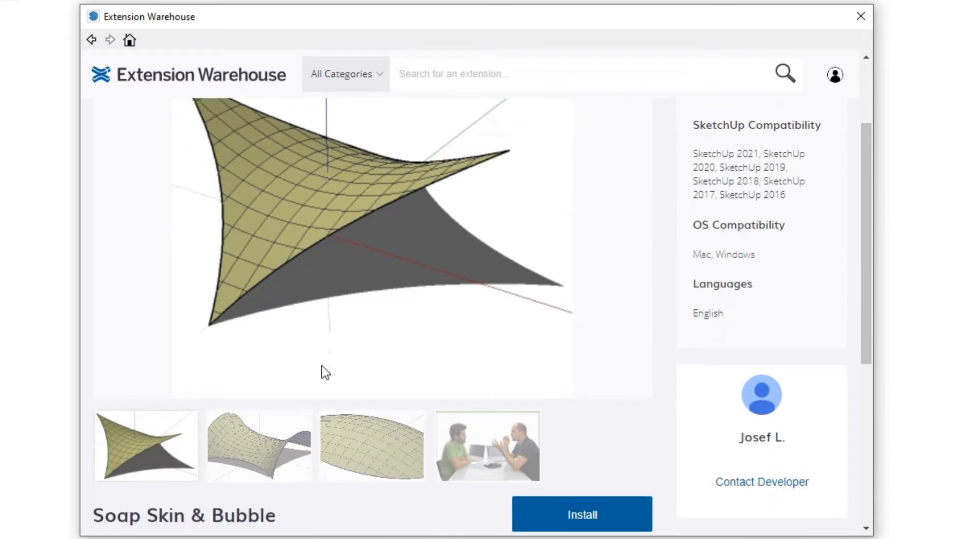
{"action": "left_click", "coordinate": [237, 416]}
{"action": "scroll", "coordinate": [284, 285], "scroll_direction": "up", "scroll_amount": 3}
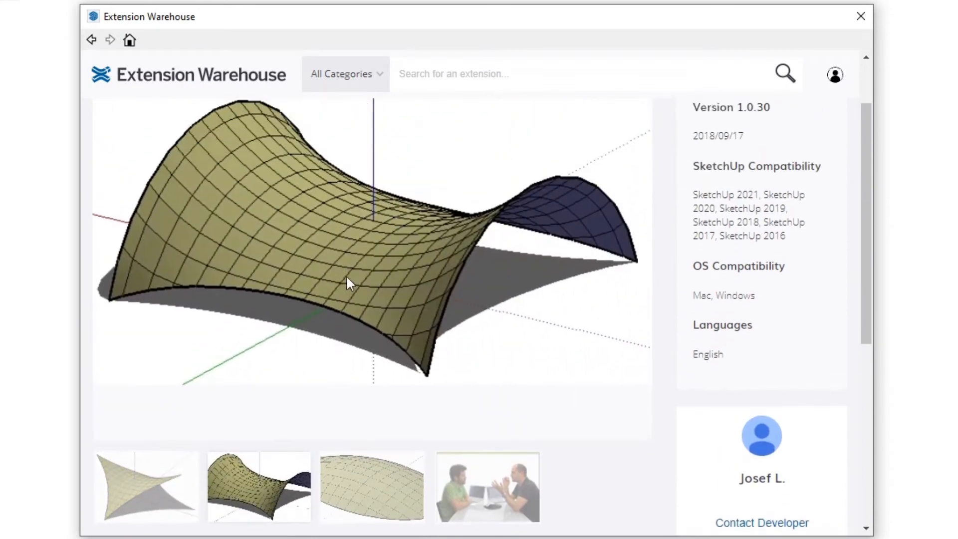
{"action": "left_click", "coordinate": [377, 492]}
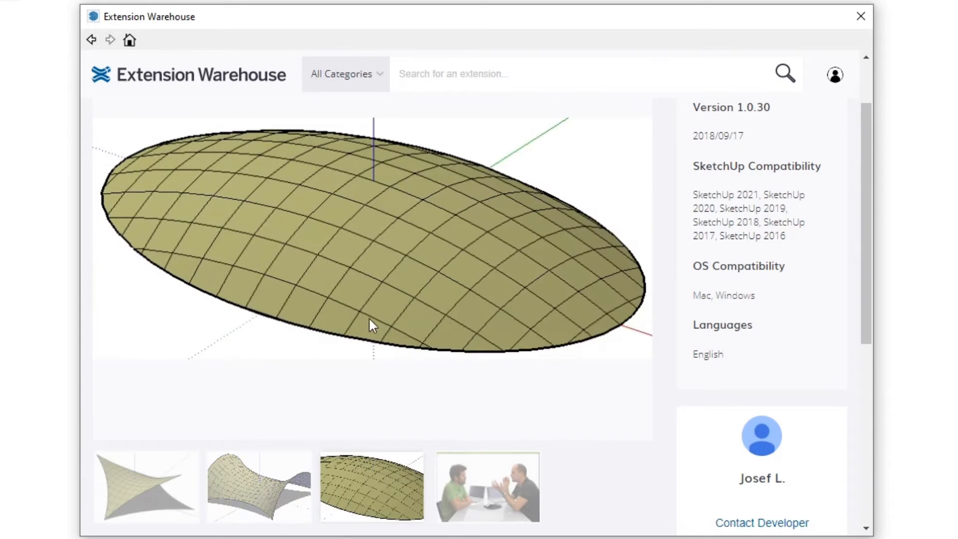
{"action": "left_click", "coordinate": [481, 485]}
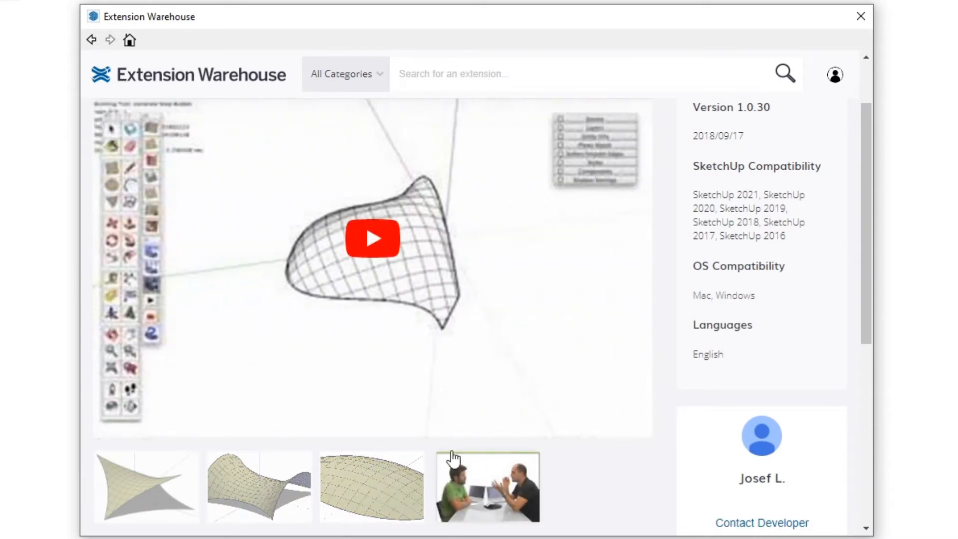
Read the Soap Skin & Bubble description, checking its purpose and licensing terms
{"action": "scroll", "coordinate": [486, 472], "scroll_direction": "down", "scroll_amount": 2}
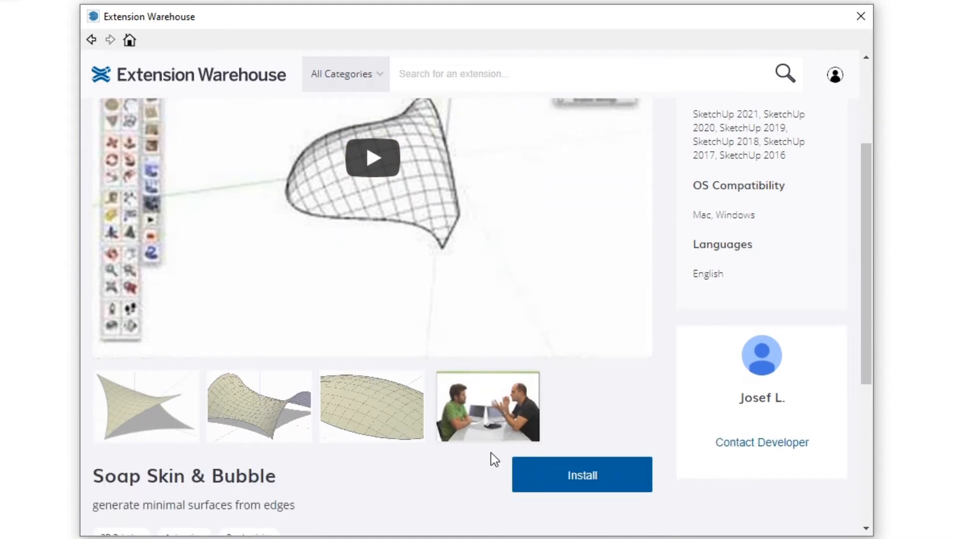
{"action": "scroll", "coordinate": [488, 445], "scroll_direction": "up", "scroll_amount": 2}
{"action": "scroll", "coordinate": [321, 377], "scroll_direction": "down", "scroll_amount": 6}
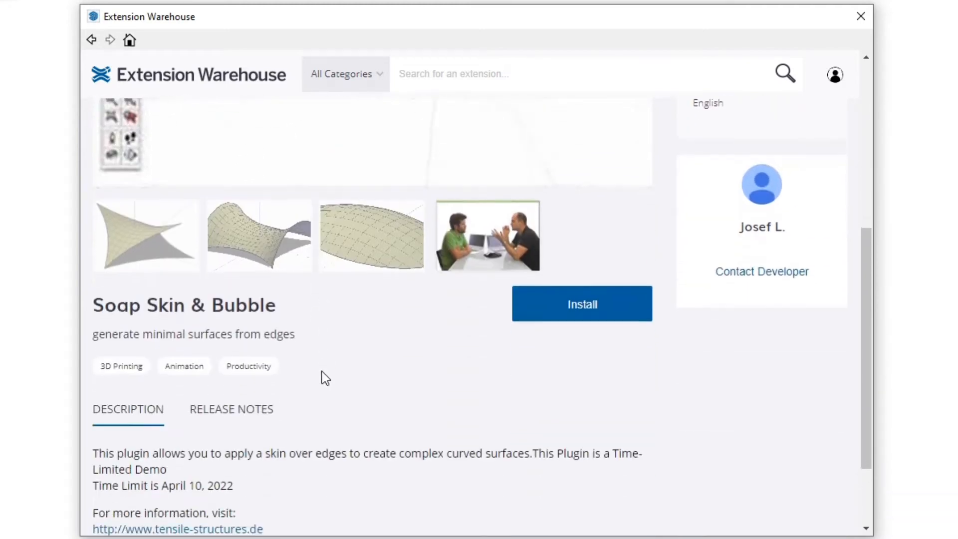
{"action": "scroll", "coordinate": [326, 378], "scroll_direction": "down", "scroll_amount": 2}
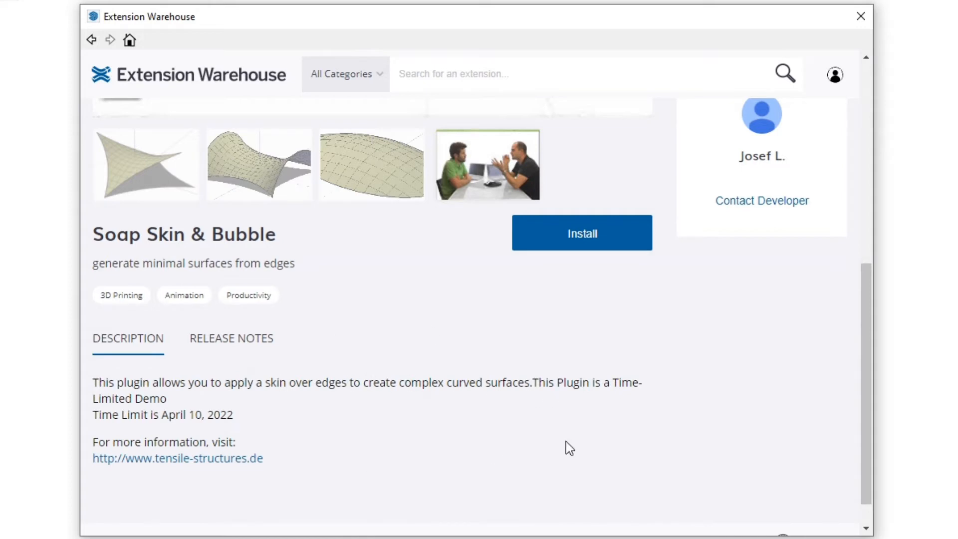
{"action": "scroll", "coordinate": [414, 397], "scroll_direction": "up", "scroll_amount": 6}
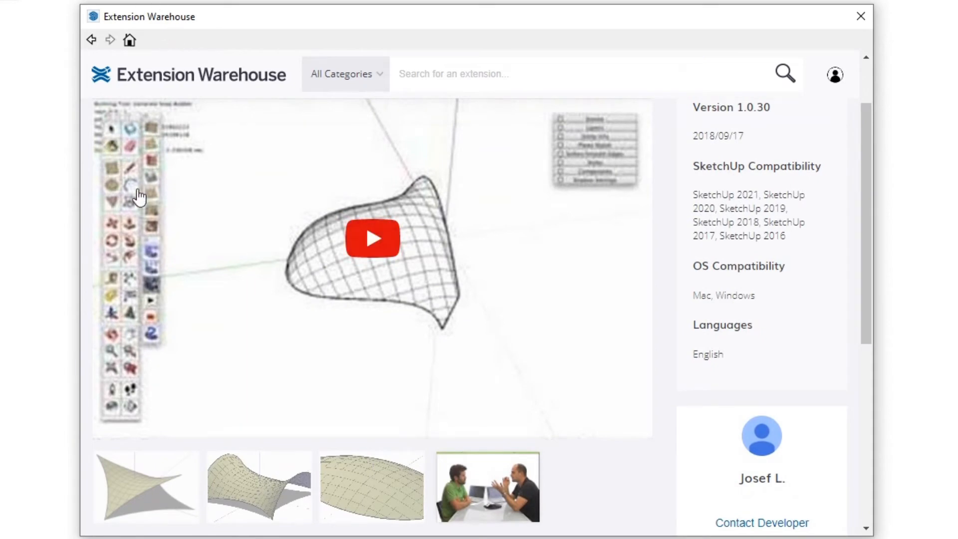
{"action": "scroll", "coordinate": [272, 268], "scroll_direction": "down", "scroll_amount": 1}
{"action": "scroll", "coordinate": [293, 223], "scroll_direction": "up", "scroll_amount": 2}
{"action": "scroll", "coordinate": [292, 225], "scroll_direction": "down", "scroll_amount": 4}
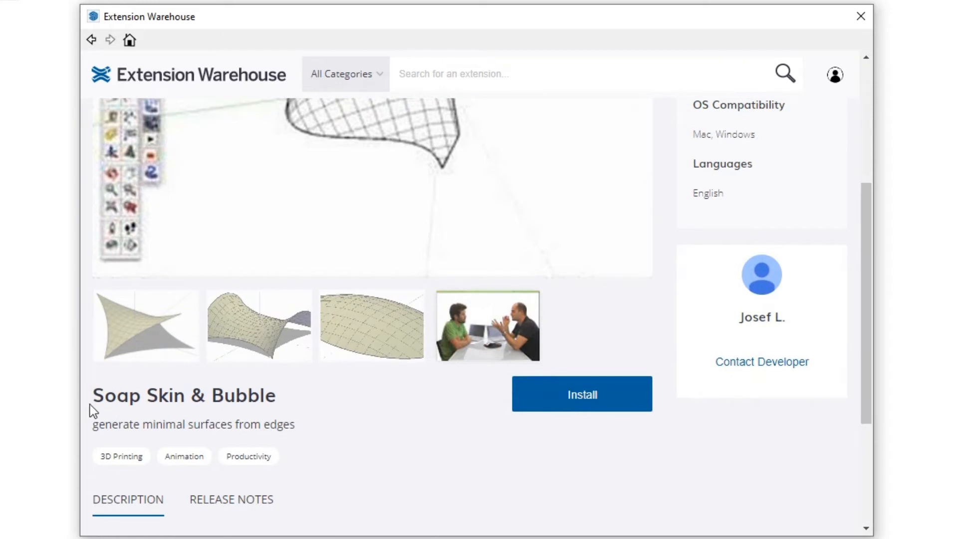
Install the Soap Skin & Bubble extension, allowing its filesystem access, and return to the model, ignoring the extension update notice
{"action": "left_click", "coordinate": [573, 399]}
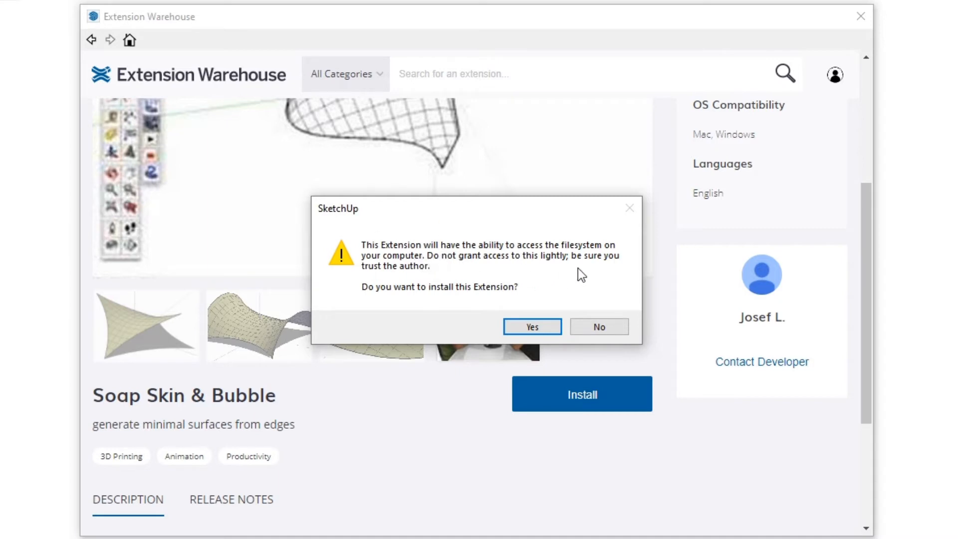
{"action": "left_click", "coordinate": [519, 328]}
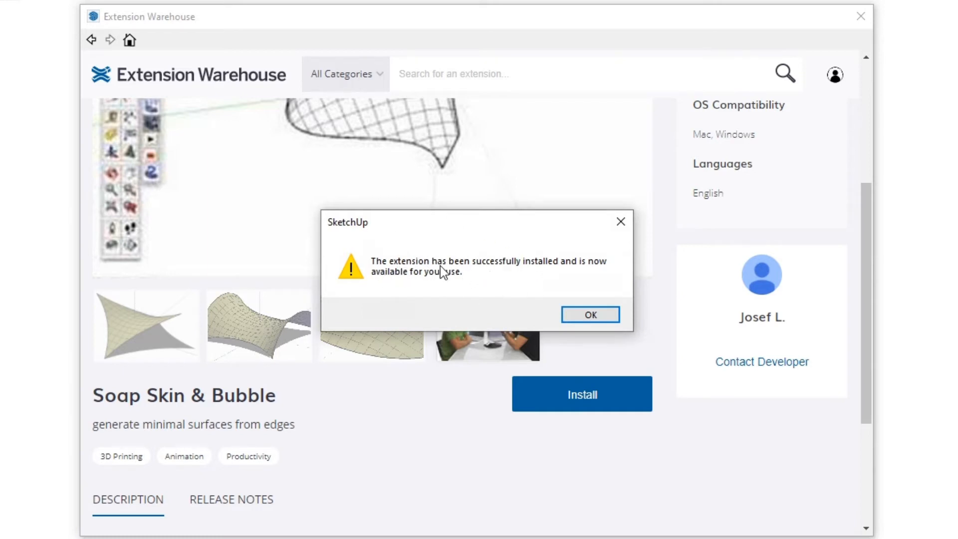
{"action": "left_click", "coordinate": [587, 319]}
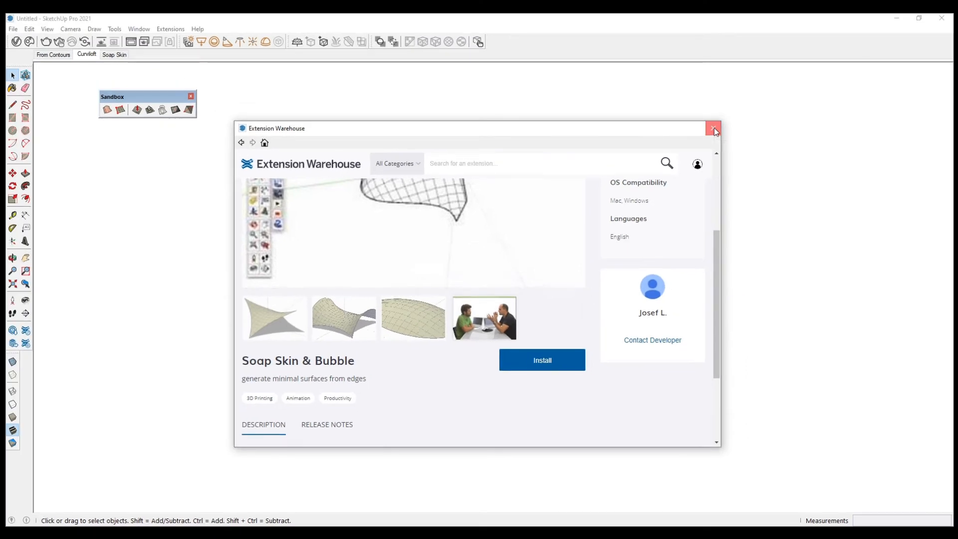
{"action": "left_click", "coordinate": [799, 62]}
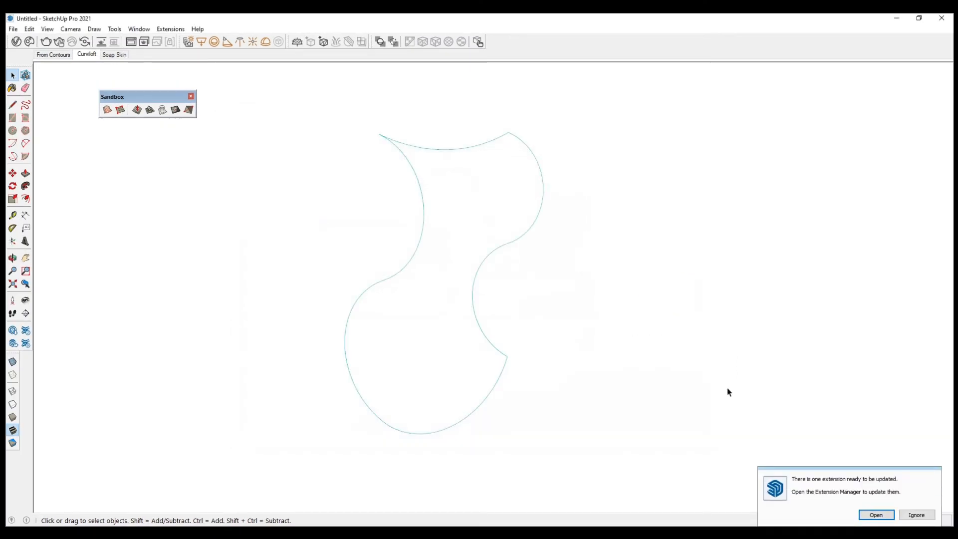
{"action": "left_click", "coordinate": [917, 515]}
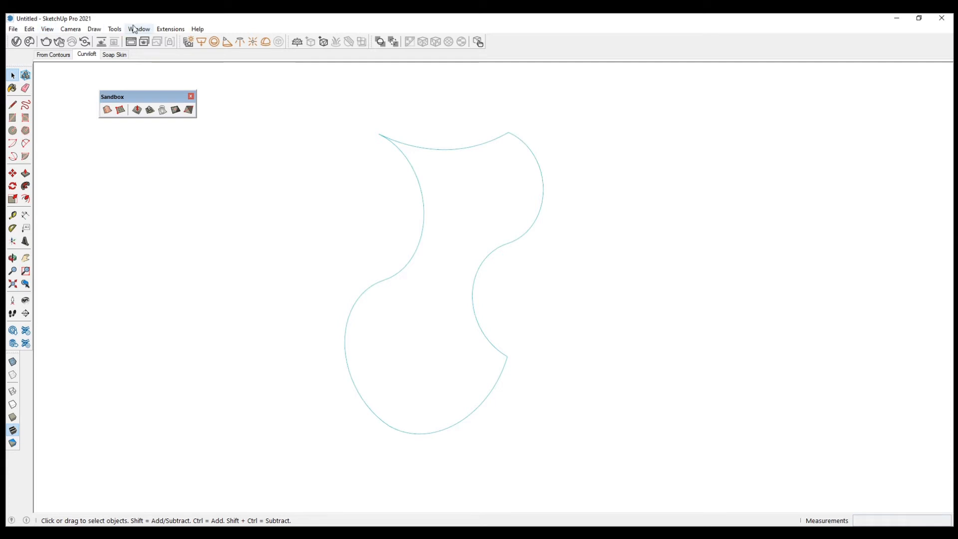
{"action": "left_click", "coordinate": [171, 30]}
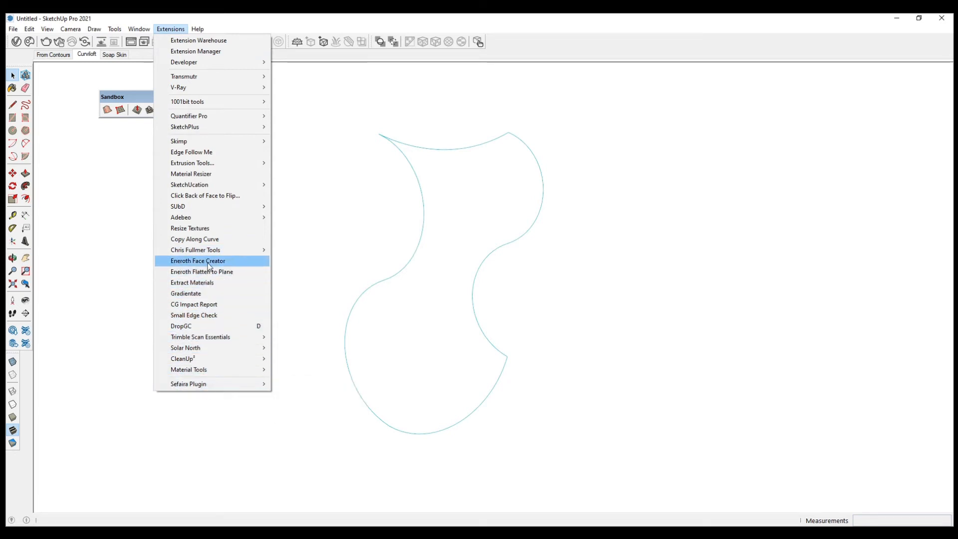
{"action": "mouse_move", "coordinate": [131, 30]}
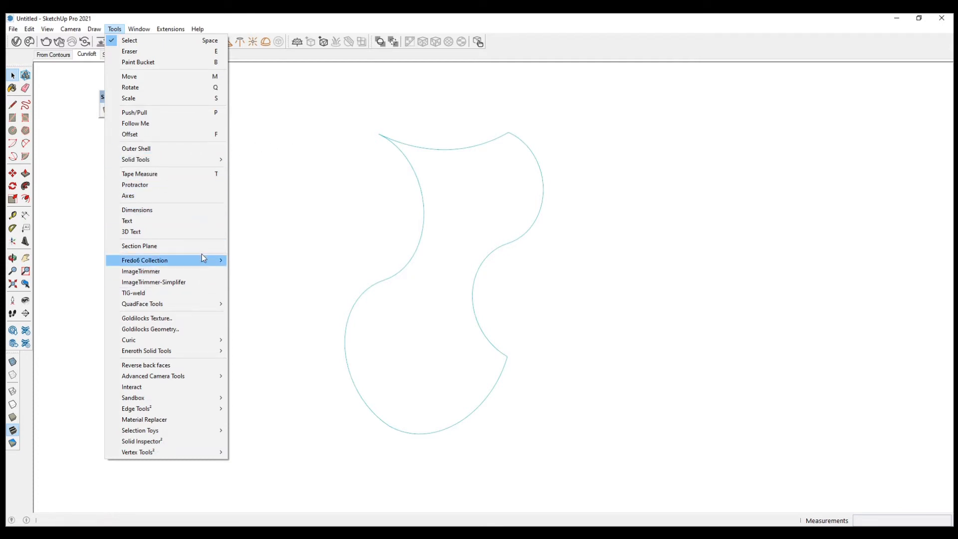
{"action": "left_click", "coordinate": [262, 285]}
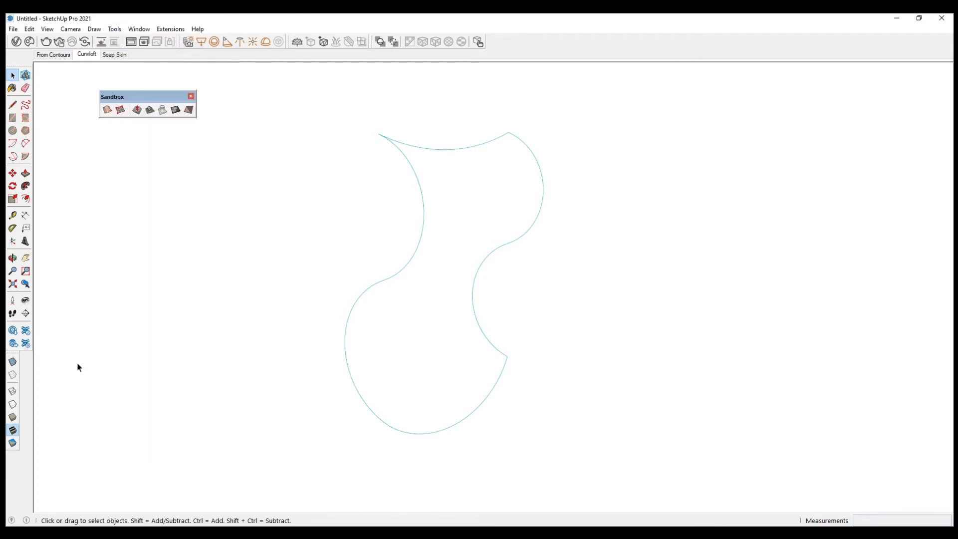
Show the Soap Bubble toolset and place it just beneath the floating Sandbox tools
{"action": "right_click", "coordinate": [28, 366]}
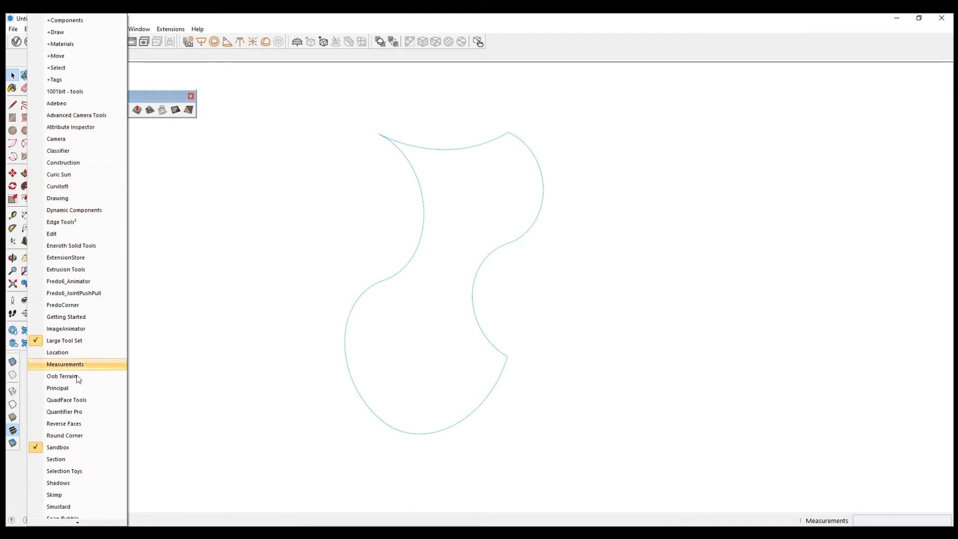
{"action": "scroll", "coordinate": [92, 419], "scroll_direction": "down", "scroll_amount": 2}
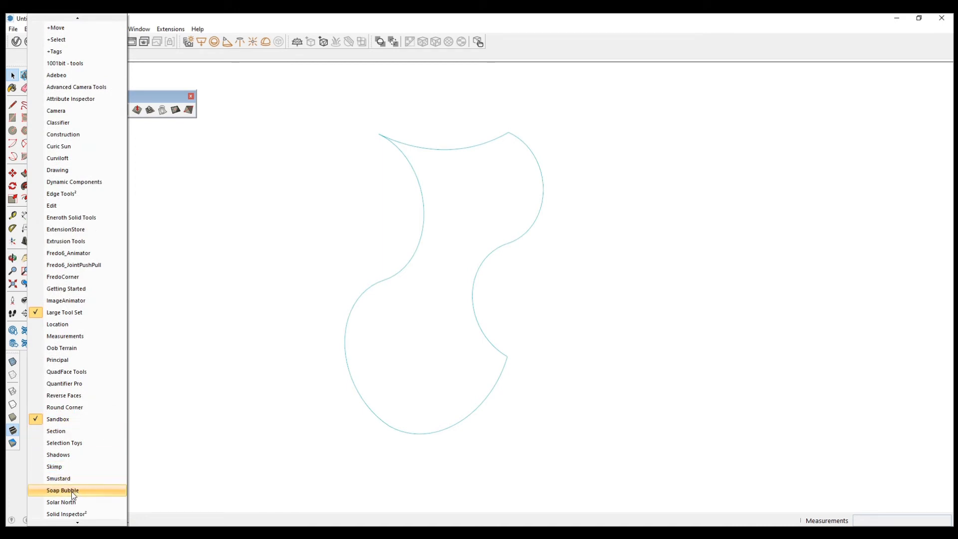
{"action": "left_click", "coordinate": [62, 490]}
{"action": "left_click_drag", "start_coordinate": [73, 119], "coordinate": [173, 156]}
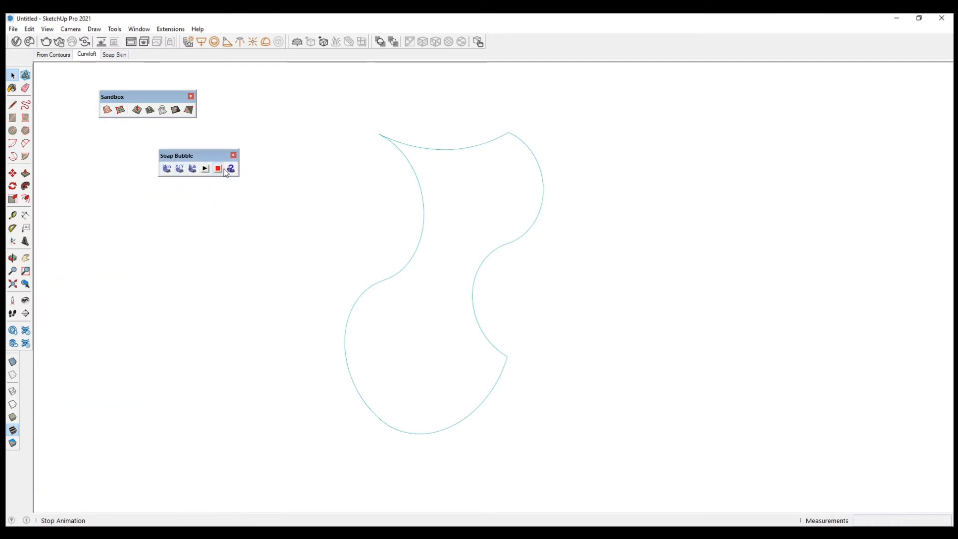
{"action": "mouse_move", "coordinate": [179, 155]}
{"action": "left_mouse_down"}
{"action": "mouse_move", "coordinate": [158, 155]}
{"action": "mouse_move", "coordinate": [179, 141]}
{"action": "left_mouse_up"}
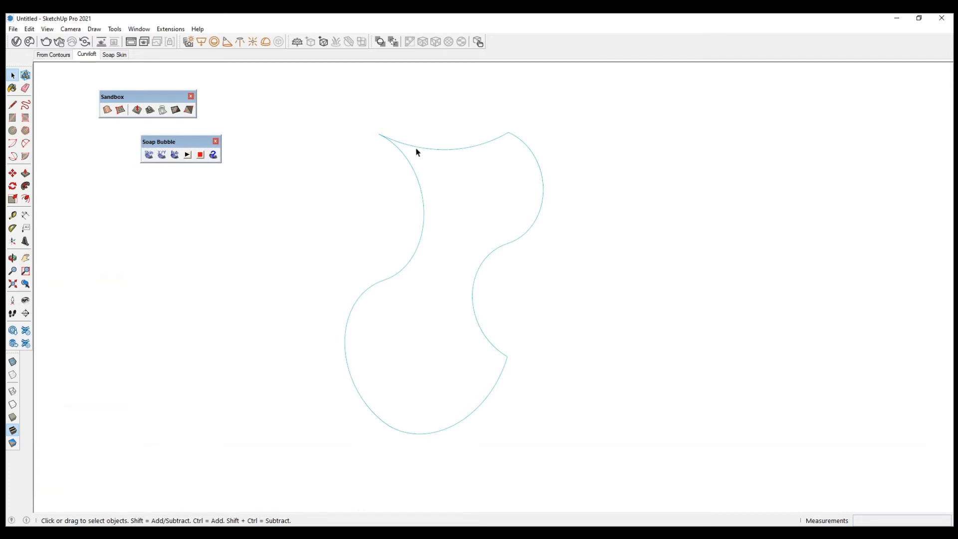
Generate a soap skin across the whole closed curved outline with 50 net divisions and inspect the resulting surface
{"action": "left_click_drag", "start_coordinate": [315, 108], "coordinate": [604, 467]}
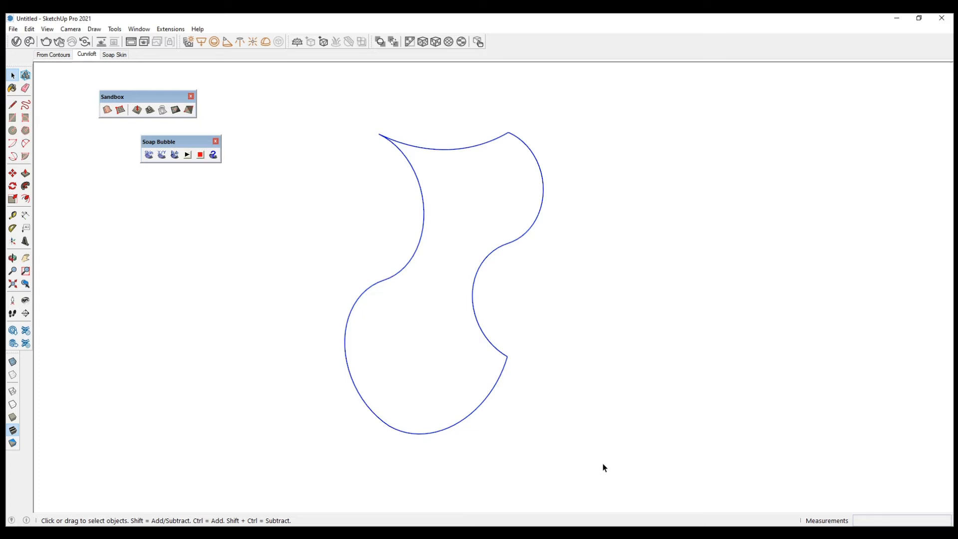
{"action": "left_click", "coordinate": [148, 154]}
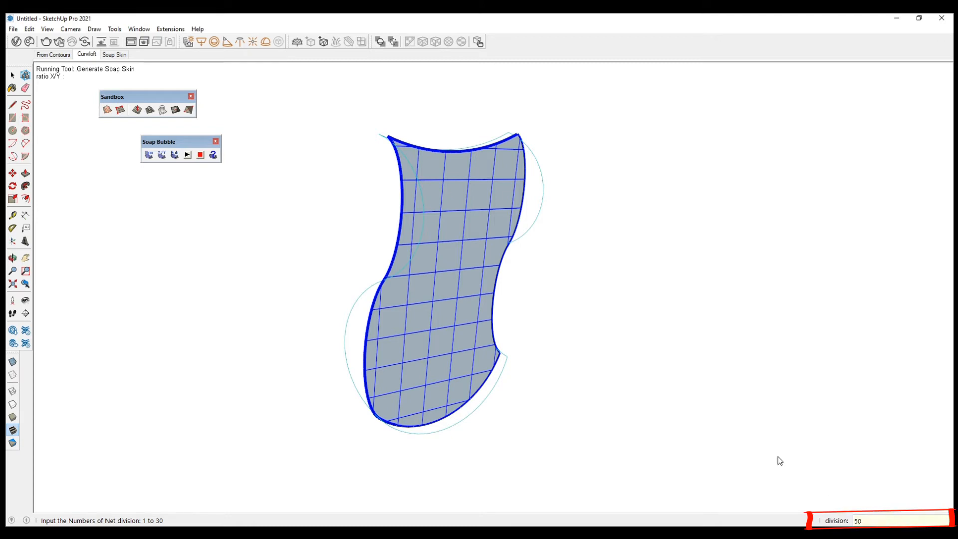
{"action": "key", "text": "Return"}
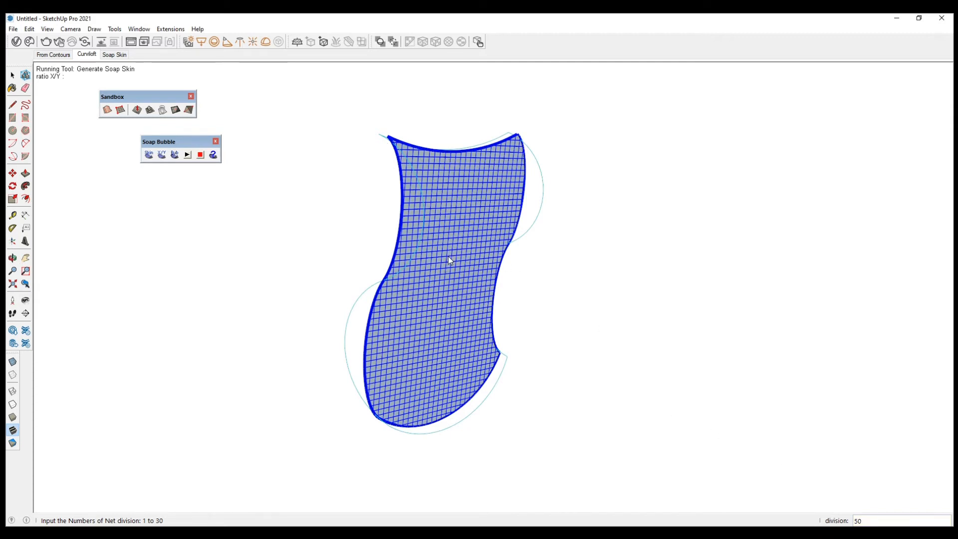
{"action": "key", "text": "Return"}
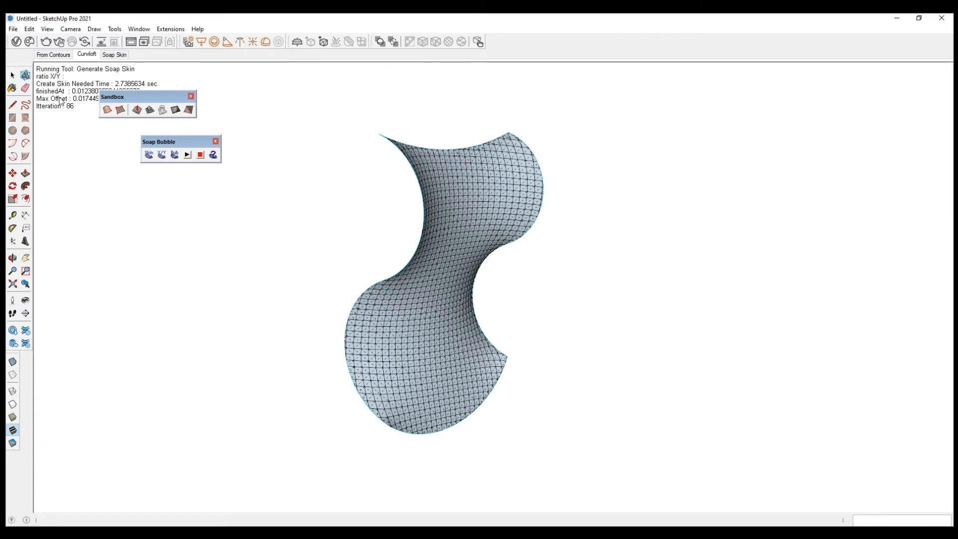
{"action": "middle_click_drag", "start_coordinate": [387, 213], "coordinate": [575, 230]}
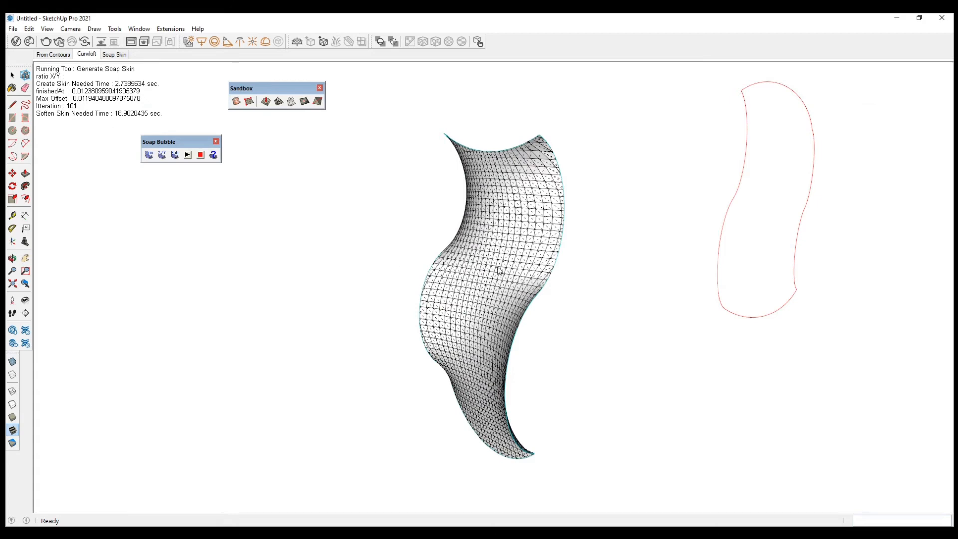
Move the soap skin about 18' sideways off its closed outline and reposition the Soap Bubble toolset level with the Sandbox tools
{"action": "middle_click_drag", "start_coordinate": [507, 202], "coordinate": [462, 198]}
{"action": "scroll", "coordinate": [451, 290], "scroll_direction": "down", "scroll_amount": 2}
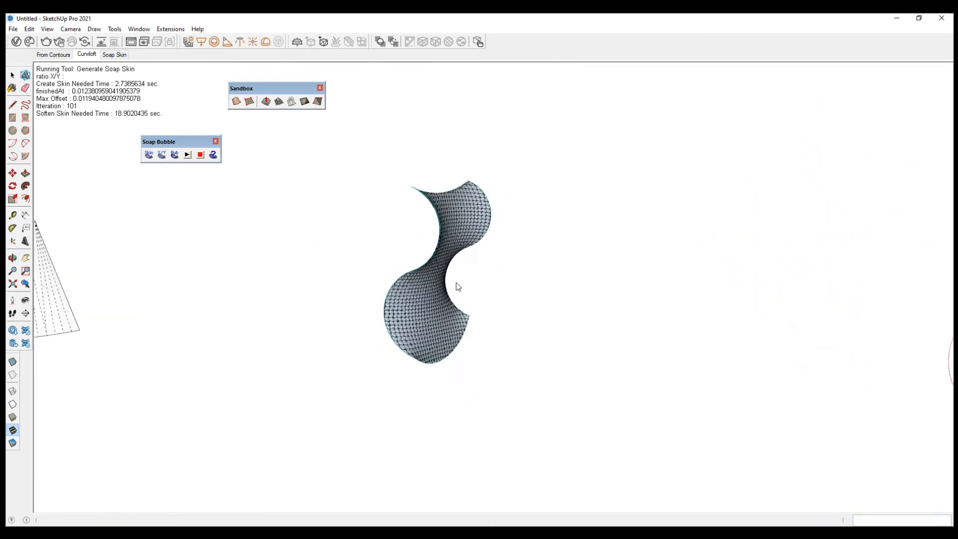
{"action": "key", "text": "space"}
{"action": "middle_click_drag", "start_coordinate": [494, 263], "coordinate": [467, 226]}
{"action": "left_click", "coordinate": [466, 226]}
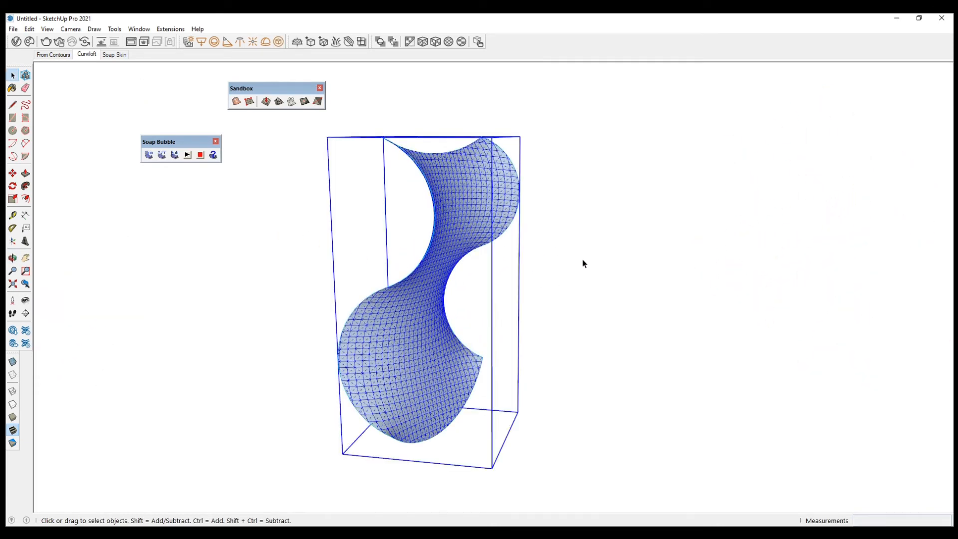
{"action": "key", "text": "m"}
{"action": "left_click", "coordinate": [613, 328]}
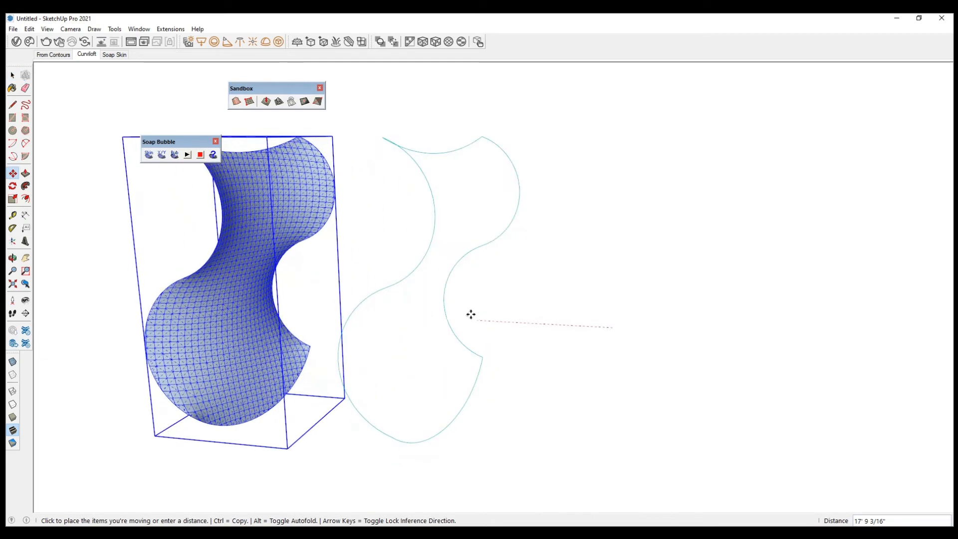
{"action": "left_click", "coordinate": [467, 322]}
{"action": "middle_click_drag", "start_coordinate": [264, 331], "coordinate": [189, 205]}
{"action": "scroll", "coordinate": [421, 259], "scroll_direction": "down", "scroll_amount": 3}
{"action": "scroll", "coordinate": [477, 253], "scroll_direction": "up", "scroll_amount": 3}
{"action": "scroll", "coordinate": [191, 205], "scroll_direction": "up", "scroll_amount": 3}
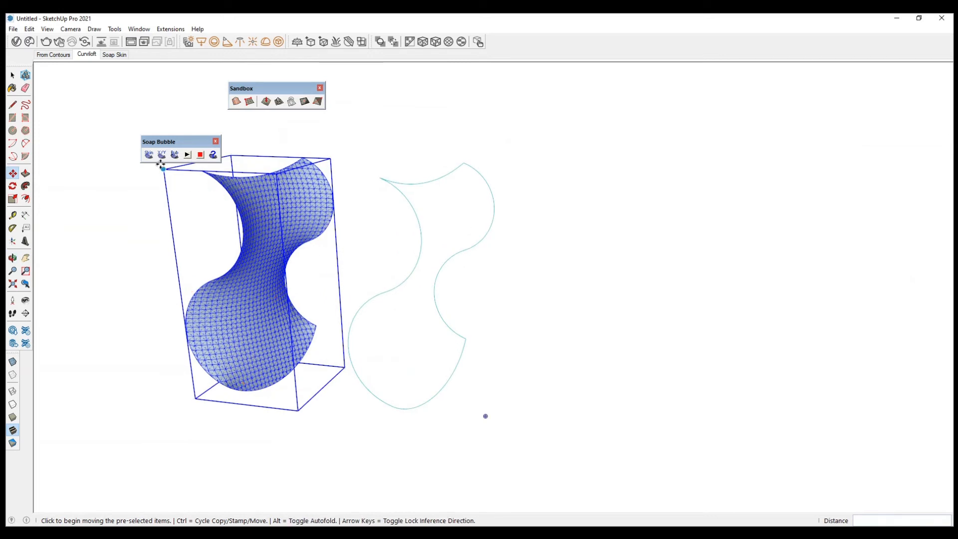
{"action": "scroll", "coordinate": [252, 258], "scroll_direction": "up", "scroll_amount": 2}
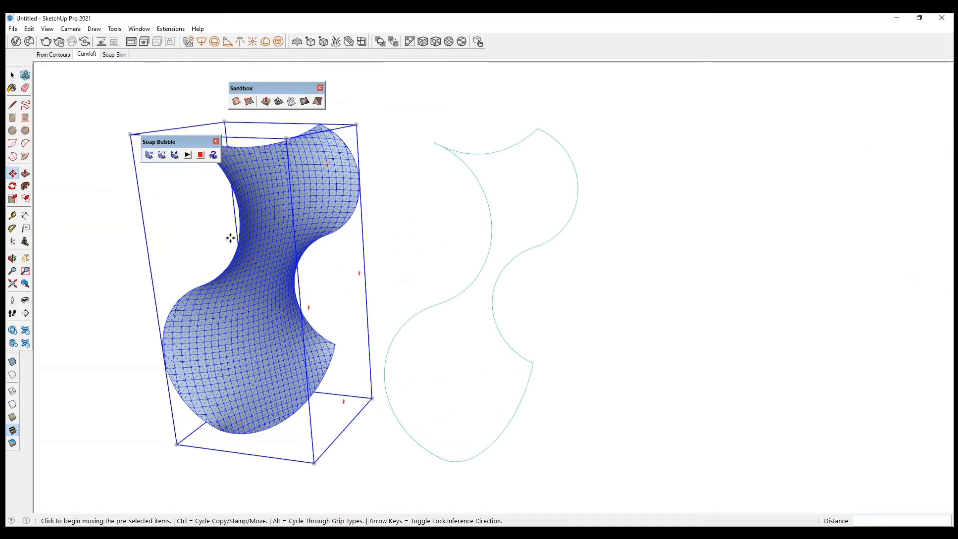
{"action": "left_click_drag", "start_coordinate": [143, 142], "coordinate": [86, 90]}
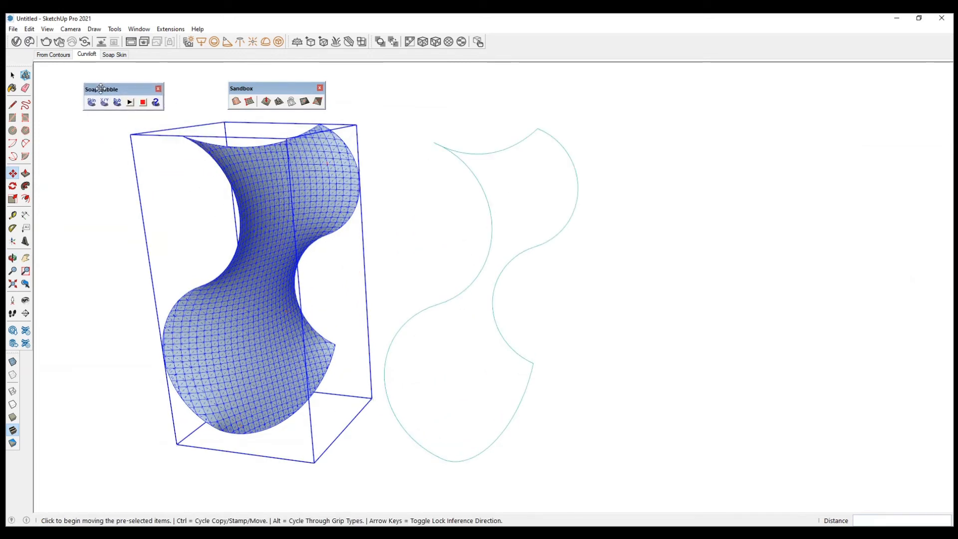
Generate a soap skin with 50 divisions across the second closed curved outline, the red one, and inspect the surface as it relaxes
{"action": "scroll", "coordinate": [349, 235], "scroll_direction": "down", "scroll_amount": 2}
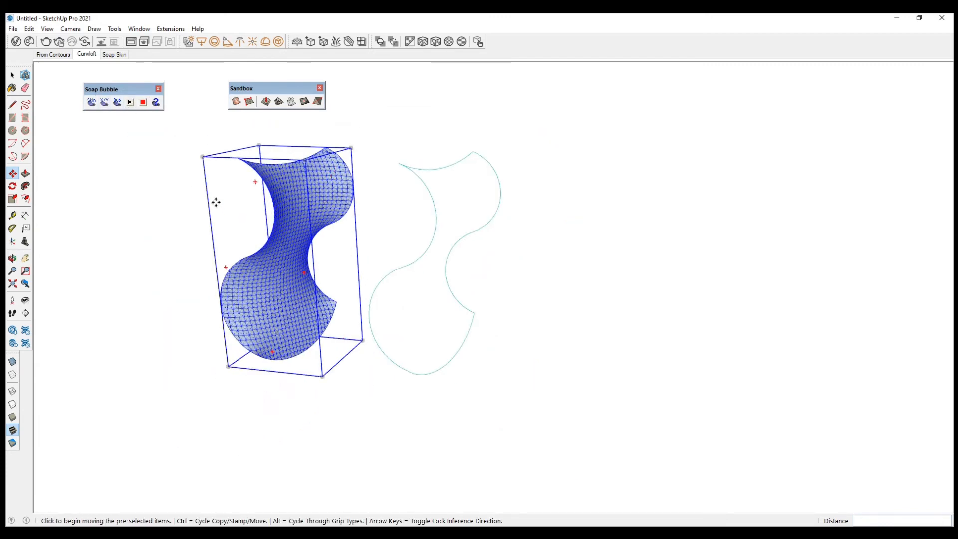
{"action": "scroll", "coordinate": [214, 201], "scroll_direction": "down", "scroll_amount": 2}
{"action": "scroll", "coordinate": [373, 243], "scroll_direction": "down", "scroll_amount": 2}
{"action": "scroll", "coordinate": [507, 285], "scroll_direction": "down", "scroll_amount": 1}
{"action": "key", "text": "space"}
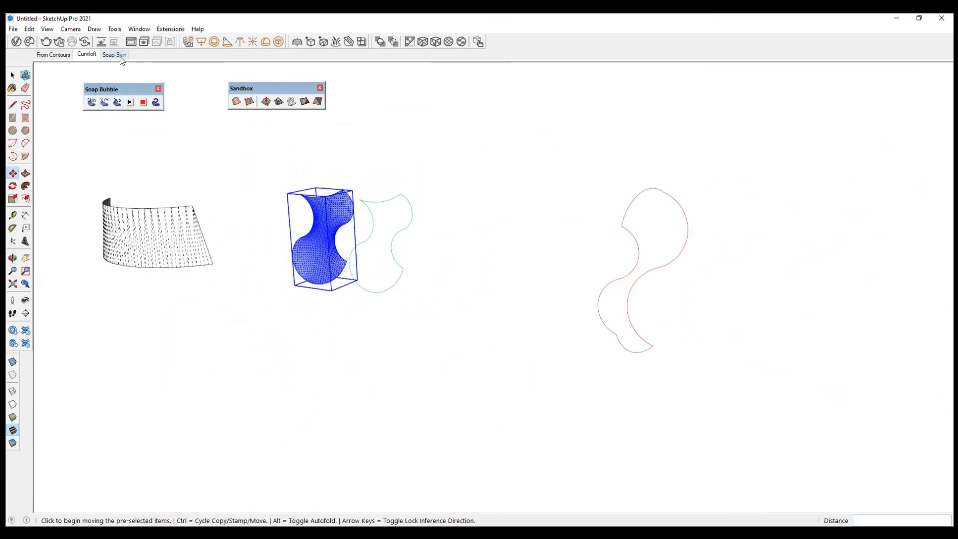
{"action": "left_click_drag", "start_coordinate": [550, 145], "coordinate": [570, 168]}
{"action": "left_click", "coordinate": [725, 386]}
{"action": "middle_click_drag", "start_coordinate": [725, 387], "coordinate": [656, 212]}
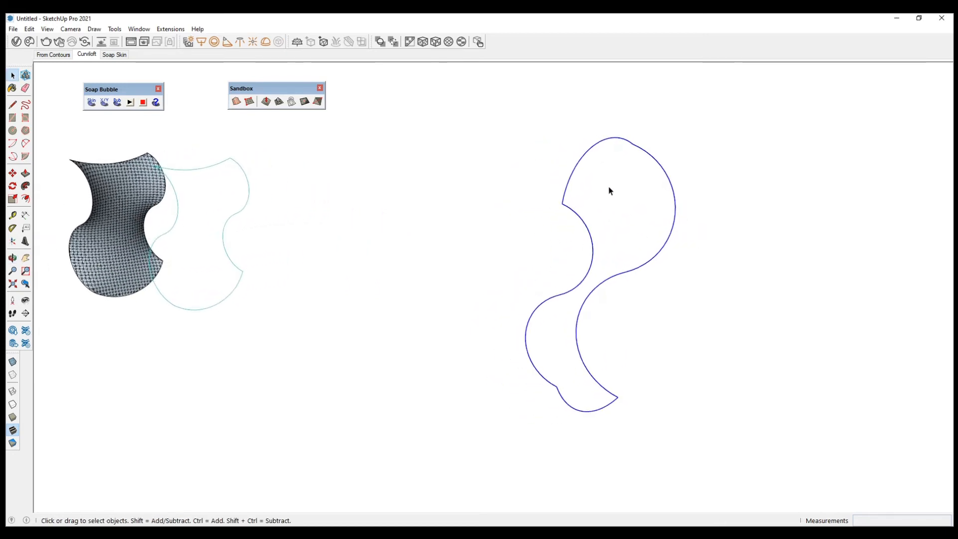
{"action": "left_click", "coordinate": [91, 103]}
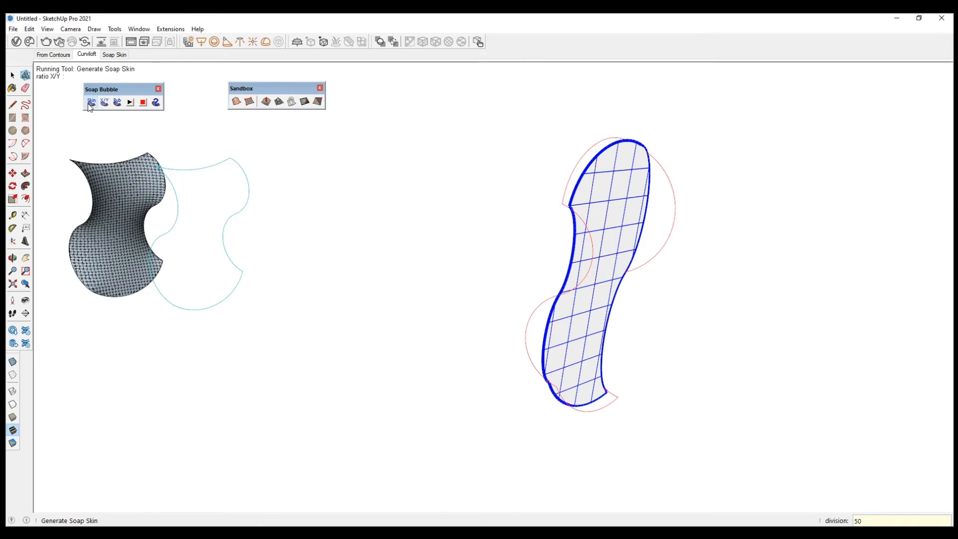
{"action": "type", "text": "50"}
{"action": "key", "text": "Return"}
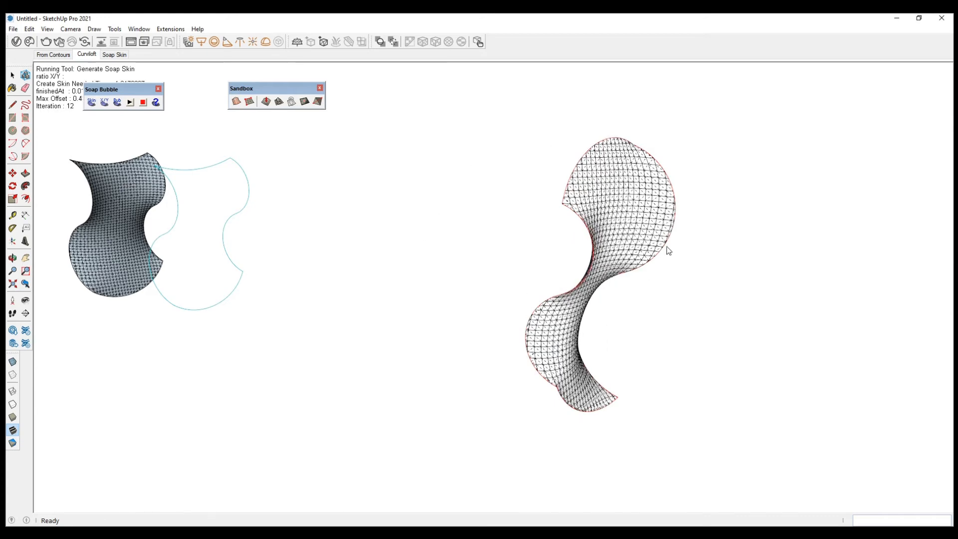
{"action": "scroll", "coordinate": [632, 269], "scroll_direction": "up", "scroll_amount": 2}
{"action": "middle_click_drag", "start_coordinate": [632, 270], "coordinate": [858, 278]}
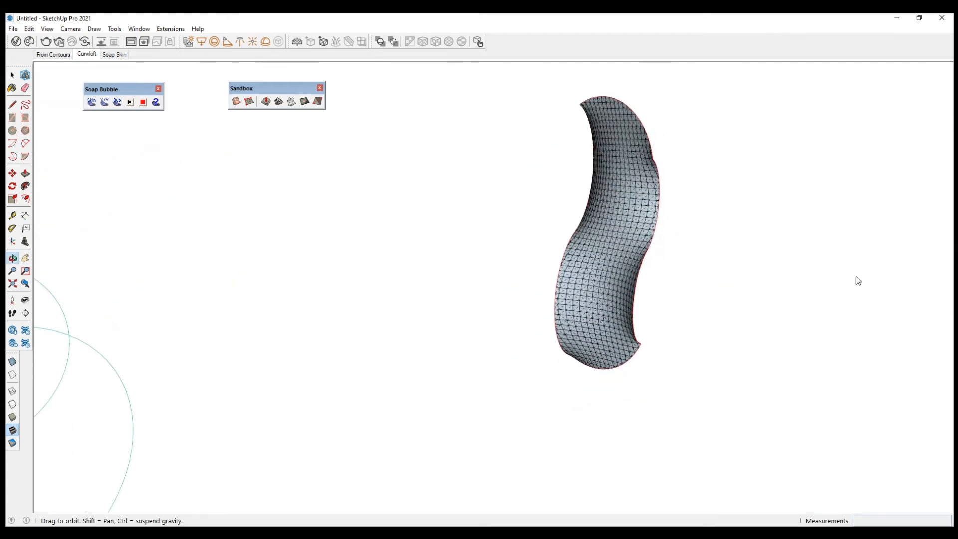
{"action": "scroll", "coordinate": [623, 139], "scroll_direction": "up", "scroll_amount": 1}
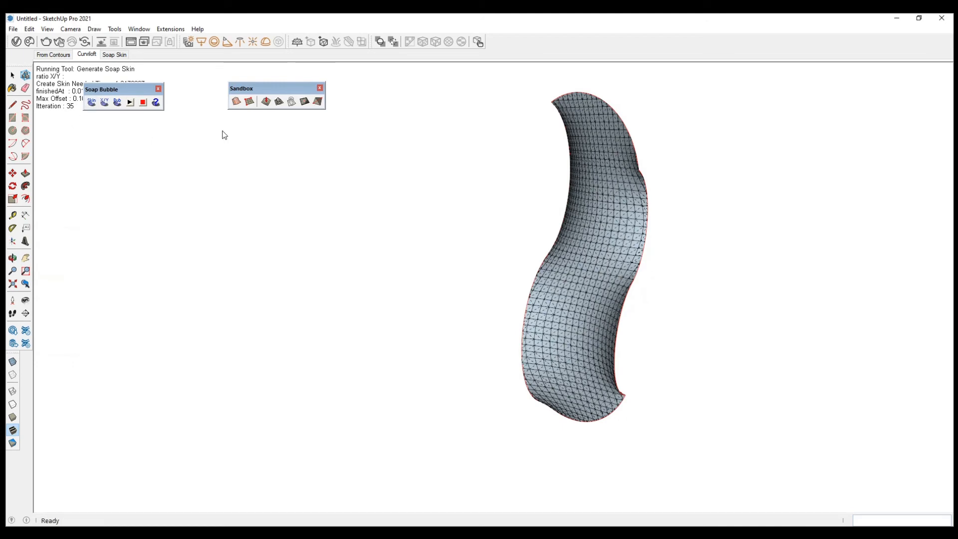
{"action": "middle_click_drag", "start_coordinate": [437, 206], "coordinate": [539, 276]}
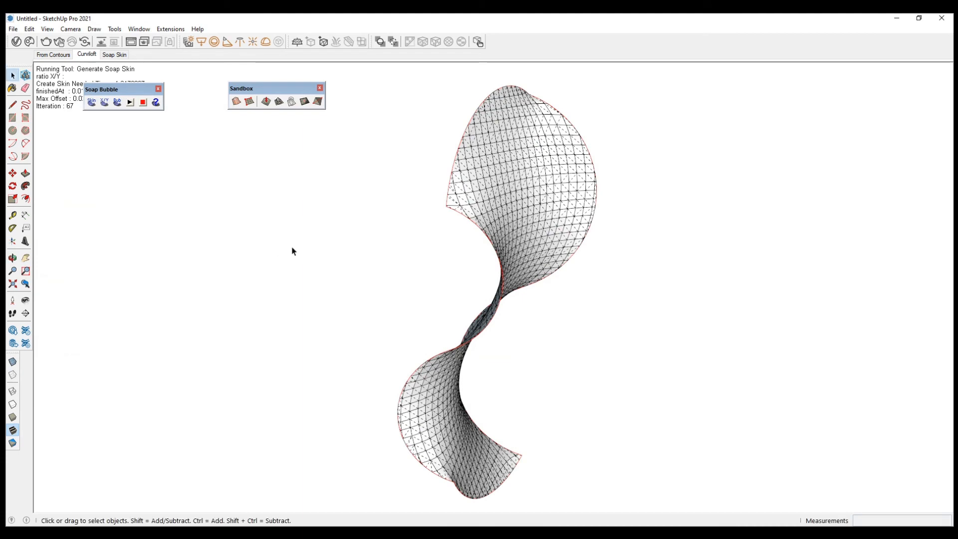
Move the second soap skin sideways off its red outline, toward the first soap skin
{"action": "left_click", "coordinate": [522, 203]}
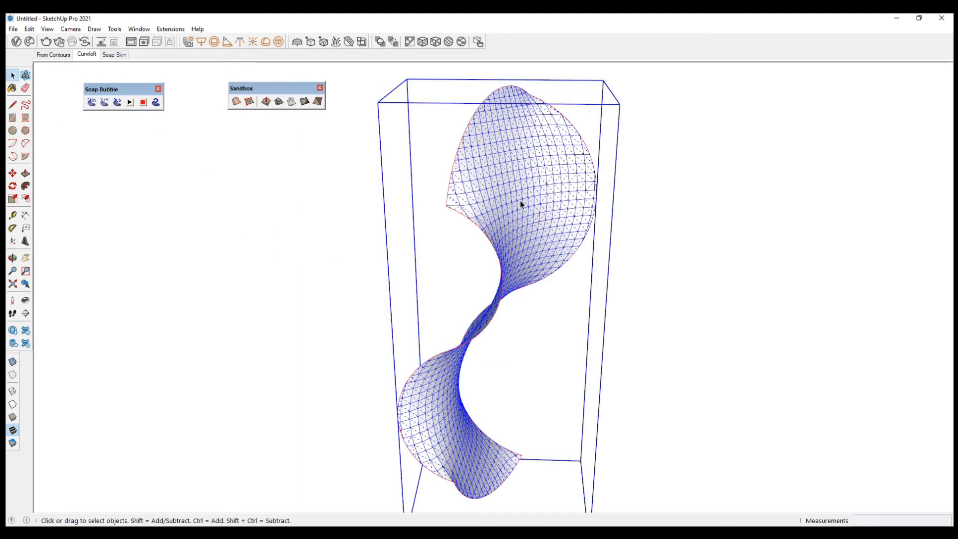
{"action": "key", "text": "m"}
{"action": "left_click", "coordinate": [710, 327]}
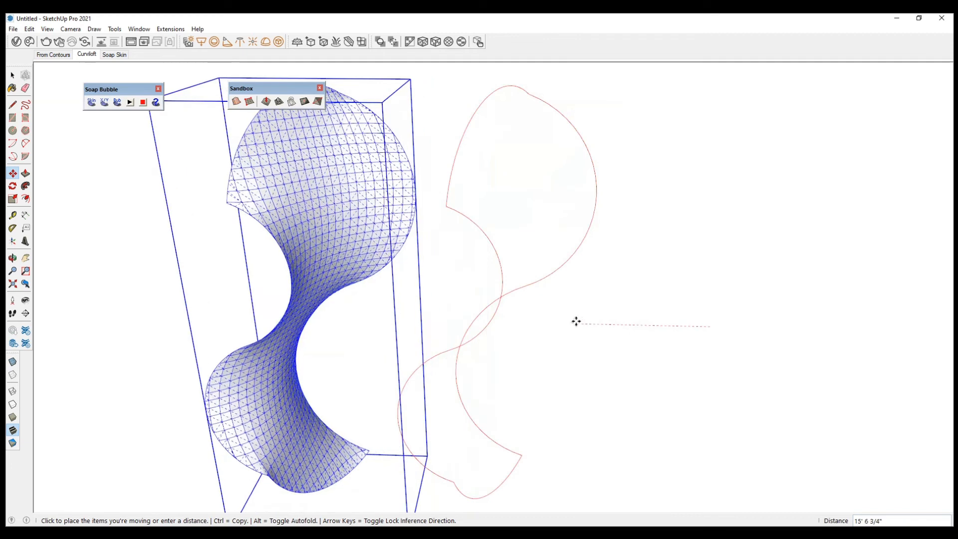
{"action": "left_click", "coordinate": [555, 326]}
{"action": "scroll", "coordinate": [533, 317], "scroll_direction": "down", "scroll_amount": 3}
{"action": "middle_click_drag", "start_coordinate": [533, 317], "coordinate": [303, 184]}
{"action": "middle_click_drag", "start_coordinate": [135, 316], "coordinate": [572, 331]}
{"action": "key", "text": "space"}
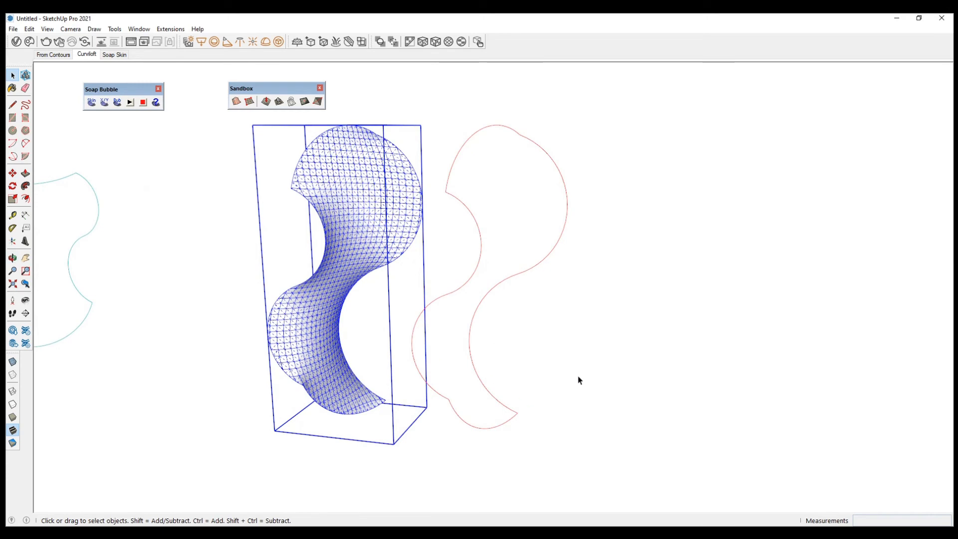
Shift the second soap skin about another 10' away from the red outline to widen the gap between them
{"action": "left_click", "coordinate": [570, 371]}
{"action": "scroll", "coordinate": [378, 271], "scroll_direction": "up", "scroll_amount": 2}
{"action": "left_click", "coordinate": [375, 253]}
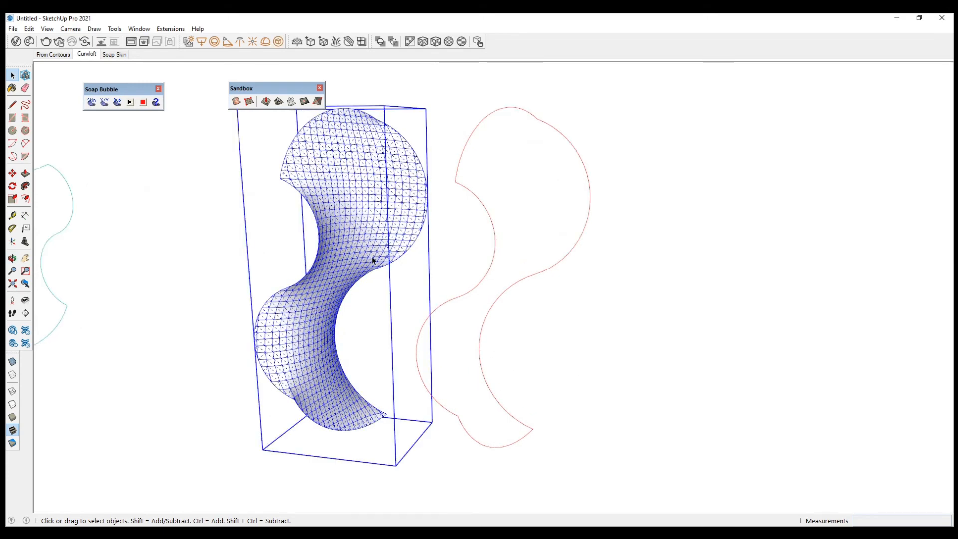
{"action": "key", "text": "m"}
{"action": "left_click", "coordinate": [652, 374]}
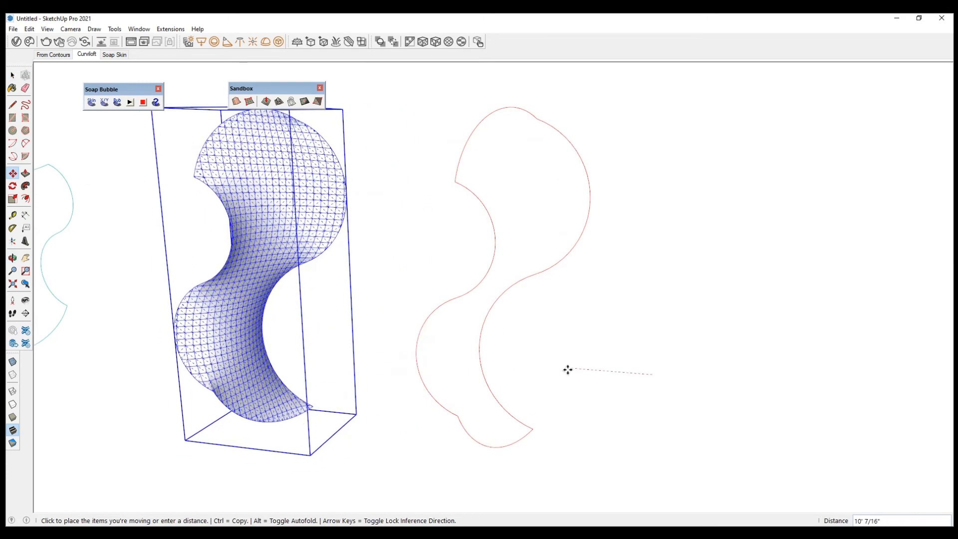
{"action": "left_click", "coordinate": [558, 365]}
{"action": "scroll", "coordinate": [601, 283], "scroll_direction": "down", "scroll_amount": 2}
{"action": "key", "text": "space"}
Show the Curviloft toolset and place it in the empty area above and beyond the red outline
{"action": "right_click", "coordinate": [27, 363]}
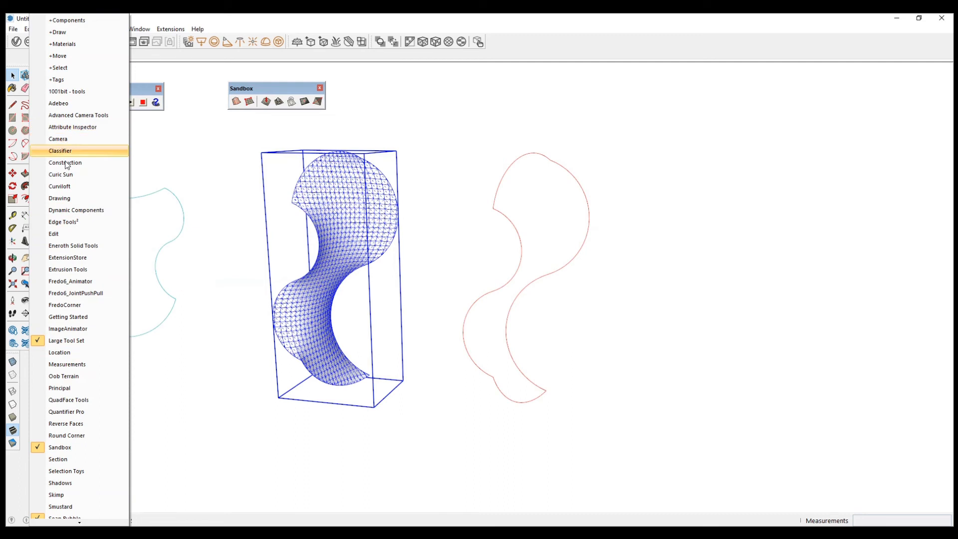
{"action": "left_click", "coordinate": [58, 187]}
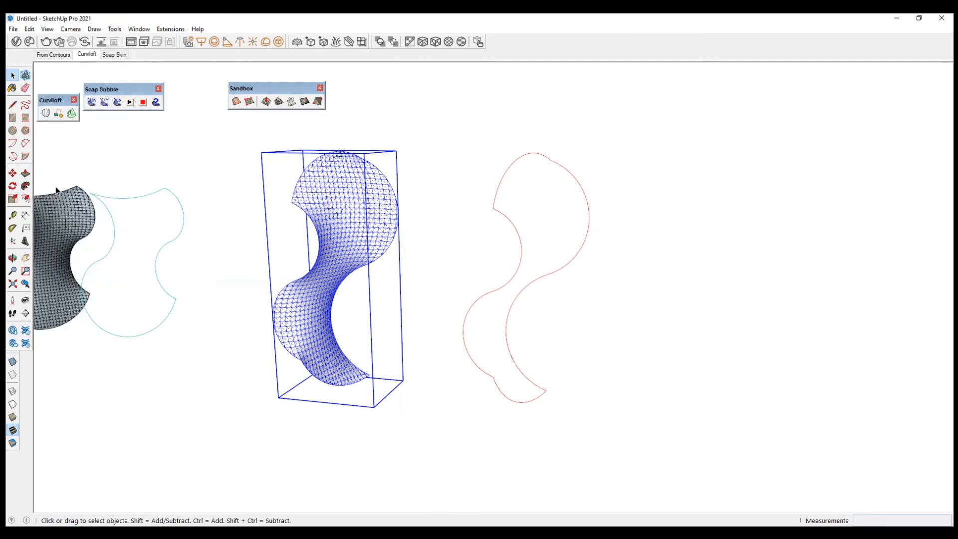
{"action": "left_click_drag", "start_coordinate": [456, 144], "coordinate": [668, 102]}
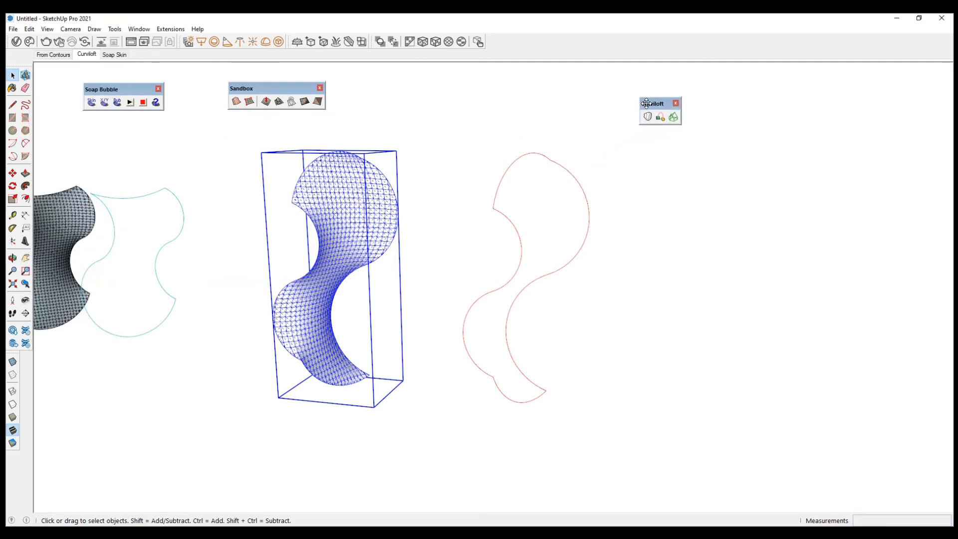
Create a surface across the closed red outline with Curviloft skinning and accept the previewed result
{"action": "scroll", "coordinate": [492, 176], "scroll_direction": "down", "scroll_amount": 1}
{"action": "mouse_move", "coordinate": [471, 133]}
{"action": "left_mouse_down"}
{"action": "mouse_move", "coordinate": [621, 374]}
{"action": "mouse_move", "coordinate": [621, 431]}
{"action": "left_mouse_up"}
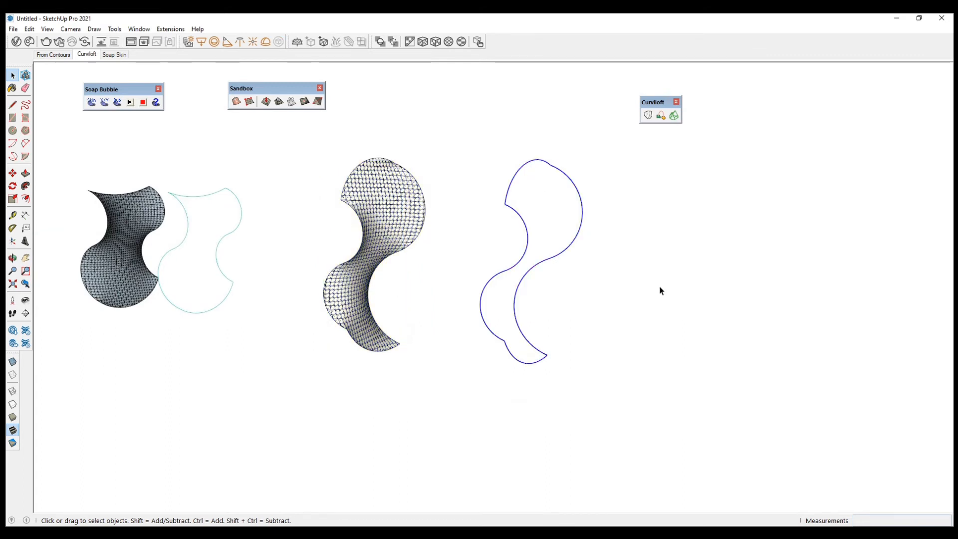
{"action": "left_click", "coordinate": [649, 115]}
{"action": "left_click", "coordinate": [528, 297]}
{"action": "left_click", "coordinate": [675, 115]}
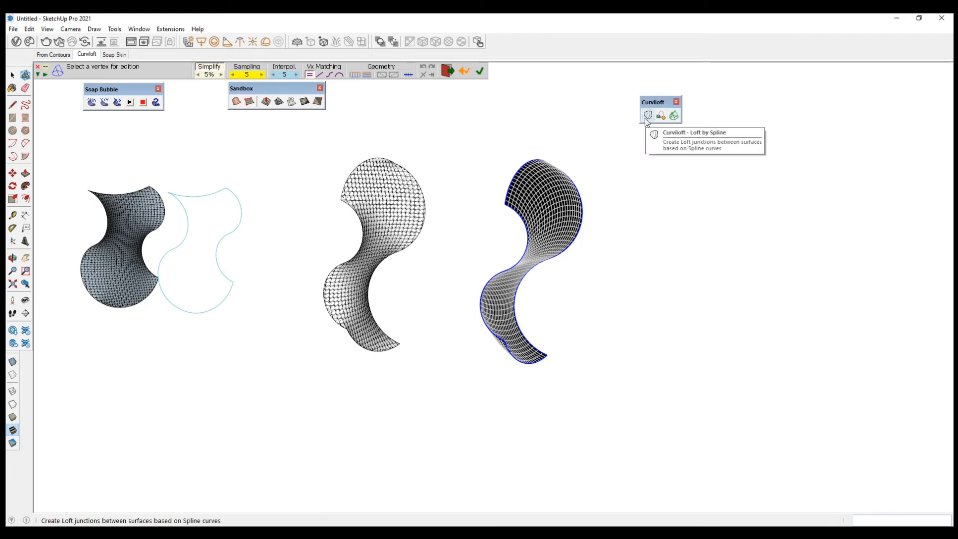
{"action": "left_click", "coordinate": [674, 116]}
{"action": "scroll", "coordinate": [552, 174], "scroll_direction": "up", "scroll_amount": 3}
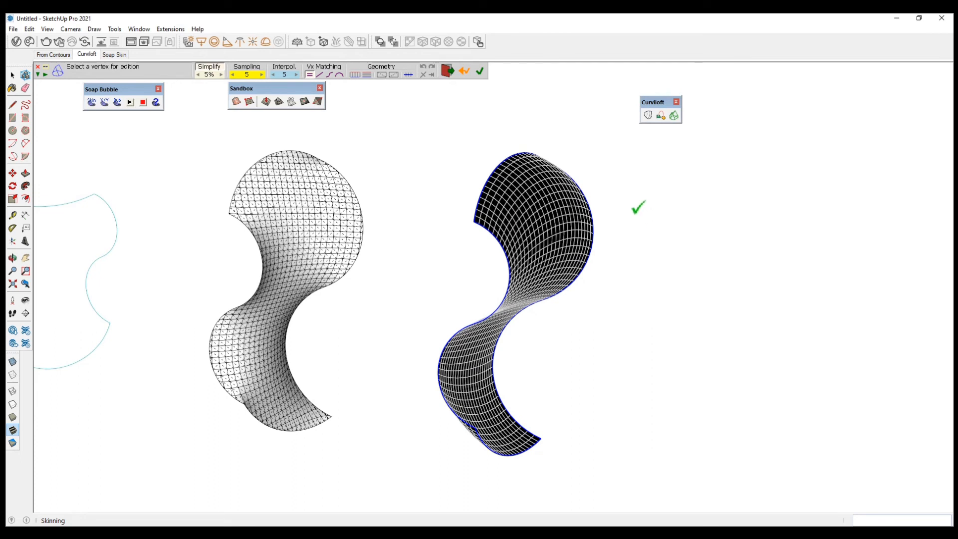
{"action": "left_click", "coordinate": [638, 206]}
{"action": "scroll", "coordinate": [509, 214], "scroll_direction": "down", "scroll_amount": 3}
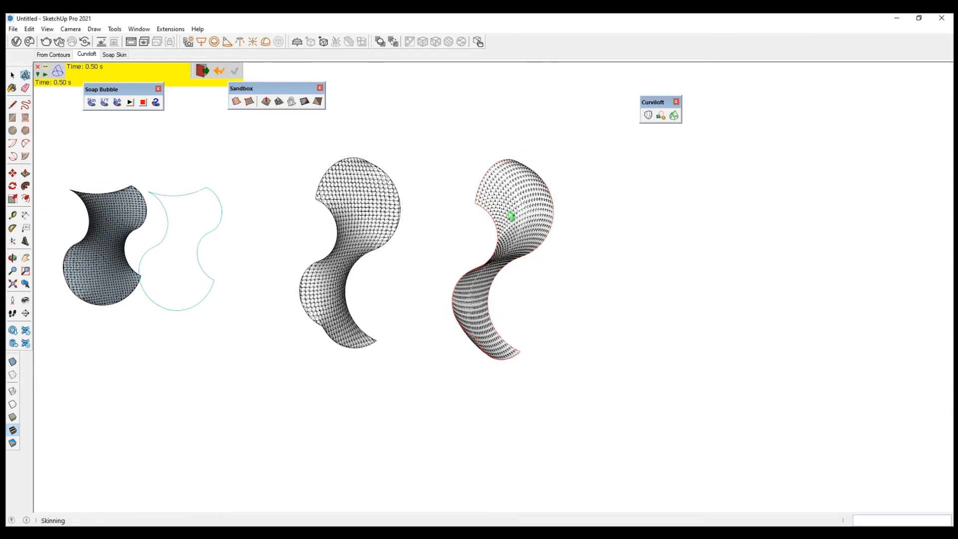
Move the Curviloft surface off the red outline to the side opposite the soap skins and compare all the surfaces
{"action": "key", "text": "space"}
{"action": "left_click", "coordinate": [532, 206]}
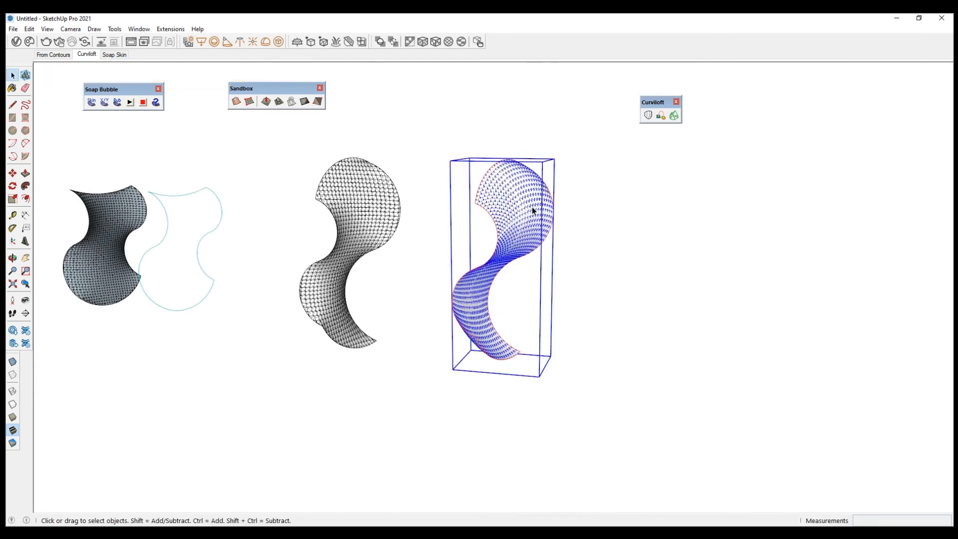
{"action": "key", "text": "m"}
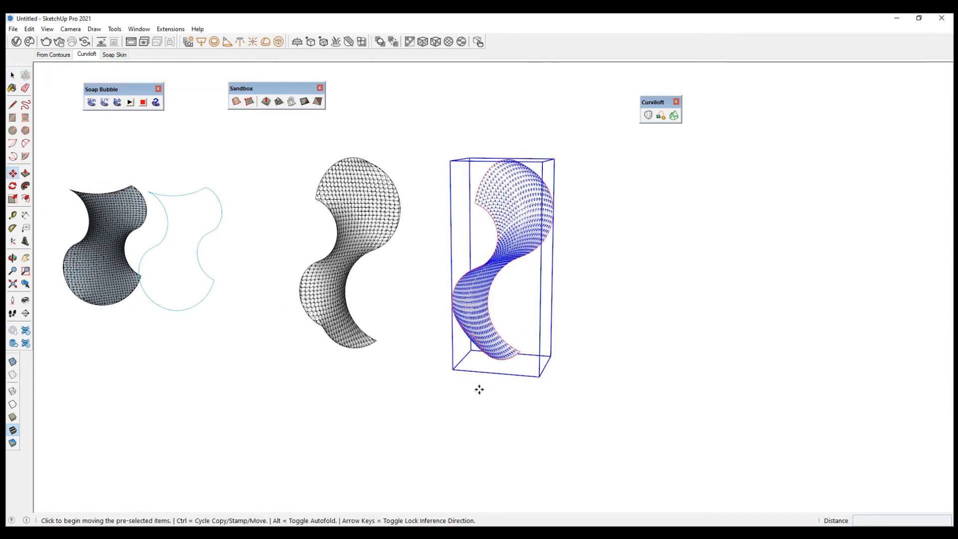
{"action": "left_click", "coordinate": [479, 390]}
{"action": "left_click", "coordinate": [637, 409]}
{"action": "middle_click_drag", "start_coordinate": [637, 409], "coordinate": [631, 248]}
{"action": "middle_click_drag", "start_coordinate": [736, 270], "coordinate": [709, 295]}
{"action": "scroll", "coordinate": [577, 259], "scroll_direction": "down", "scroll_amount": 2}
{"action": "scroll", "coordinate": [592, 251], "scroll_direction": "up", "scroll_amount": 1}
{"action": "middle_click_drag", "start_coordinate": [587, 256], "coordinate": [486, 348]}
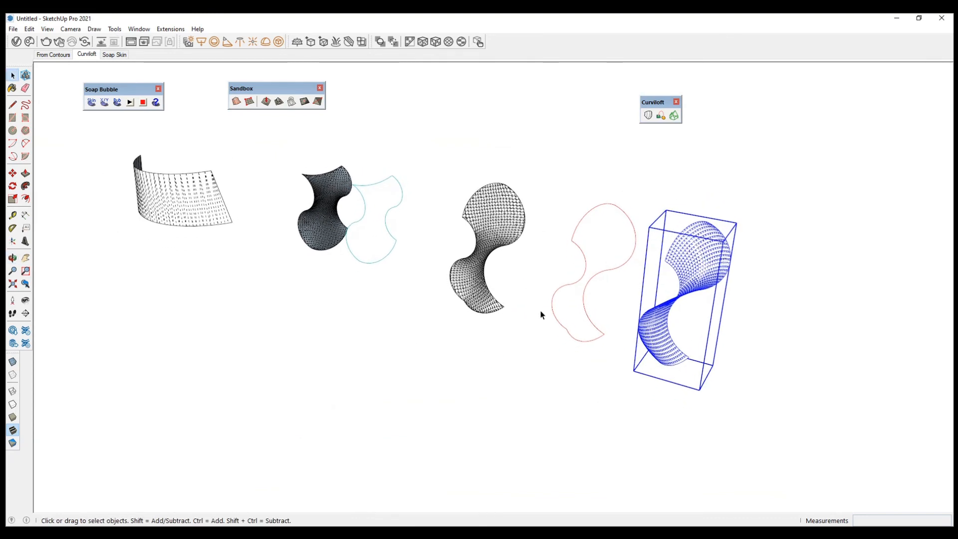
Search the Extension Warehouse for "bend" and browse the listed extensions for bending geometry
{"action": "left_click", "coordinate": [24, 332]}
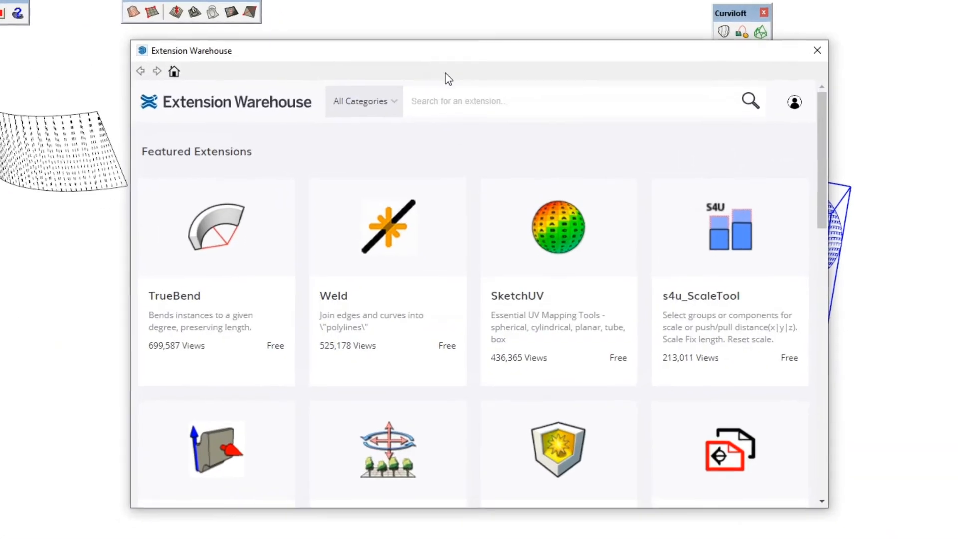
{"action": "left_click", "coordinate": [452, 103]}
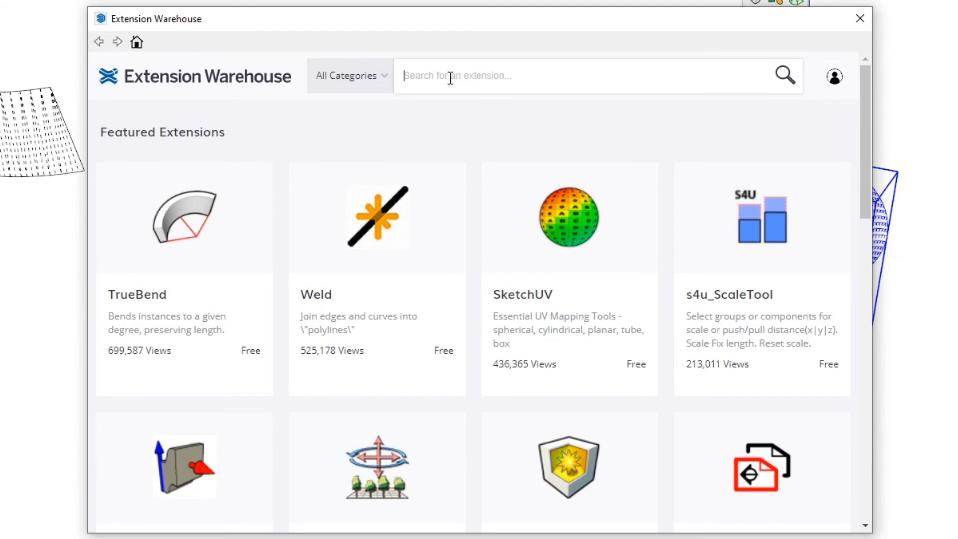
{"action": "type", "text": "bend"}
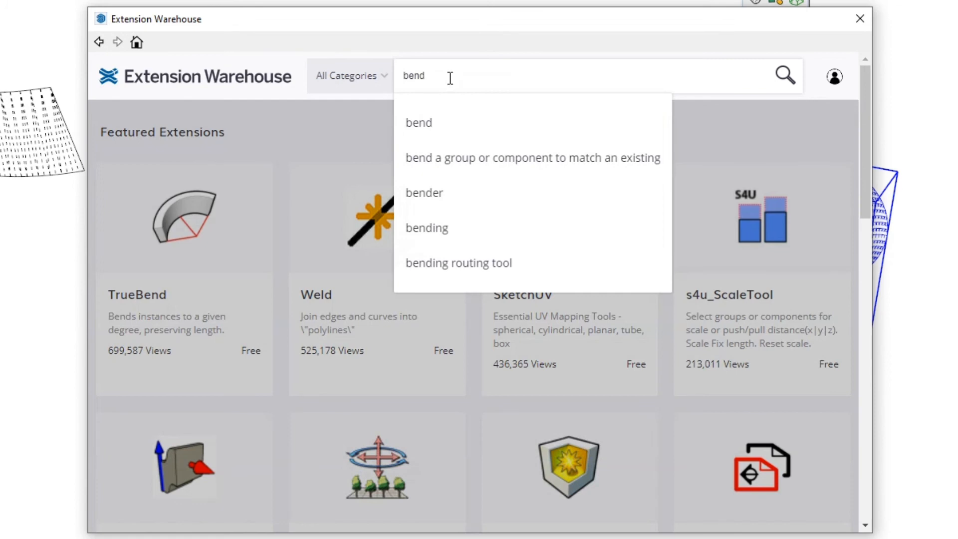
{"action": "key", "text": "Return"}
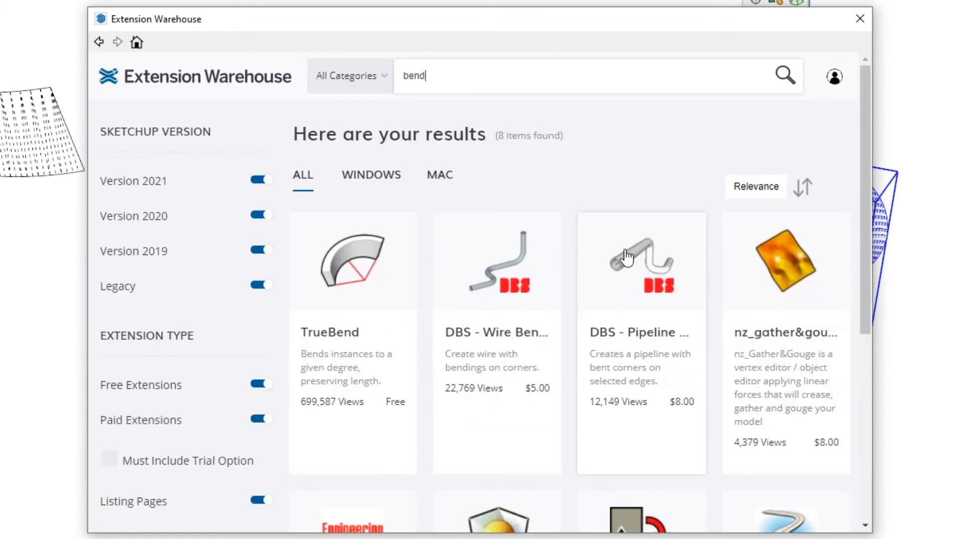
{"action": "scroll", "coordinate": [550, 308], "scroll_direction": "down", "scroll_amount": 5}
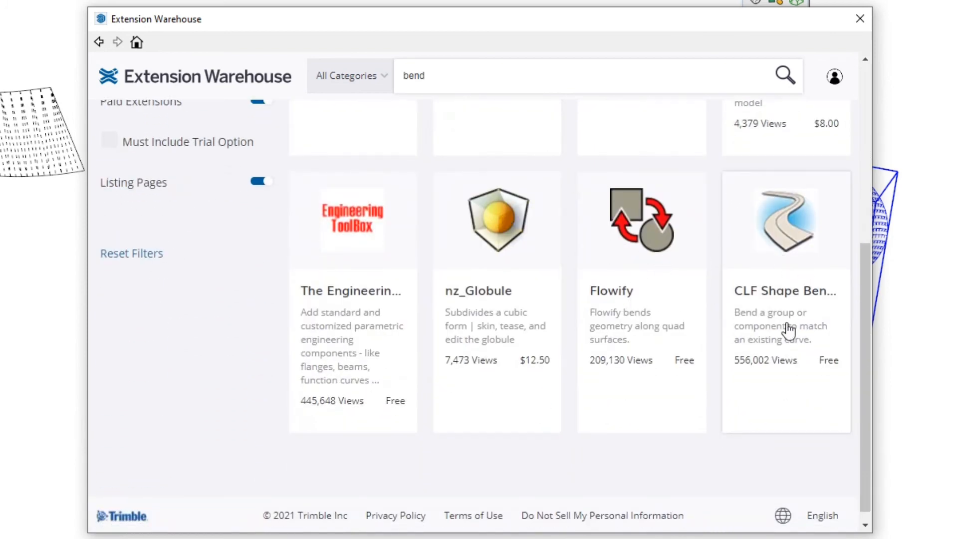
{"action": "scroll", "coordinate": [789, 329], "scroll_direction": "up", "scroll_amount": 4}
{"action": "scroll", "coordinate": [649, 400], "scroll_direction": "down", "scroll_amount": 2}
{"action": "scroll", "coordinate": [459, 275], "scroll_direction": "up", "scroll_amount": 2}
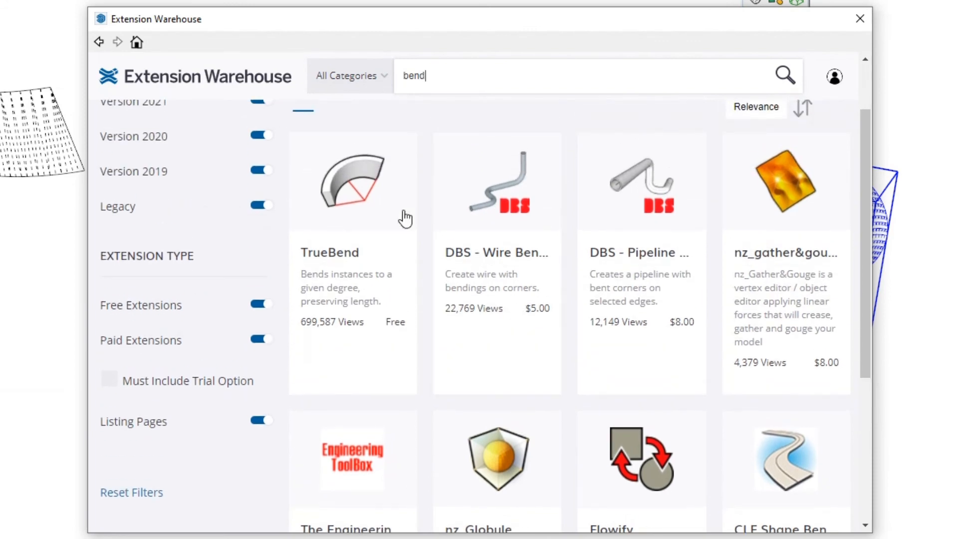
Open the TrueBend extension's page and review its preview images, description and developer details
{"action": "left_click", "coordinate": [370, 267]}
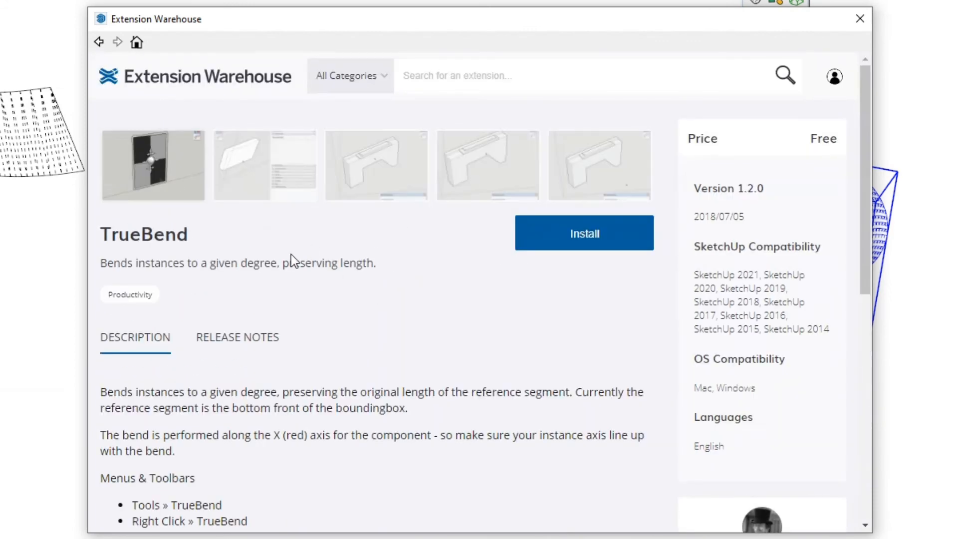
{"action": "scroll", "coordinate": [362, 301], "scroll_direction": "down", "scroll_amount": 2}
{"action": "scroll", "coordinate": [372, 304], "scroll_direction": "up", "scroll_amount": 2}
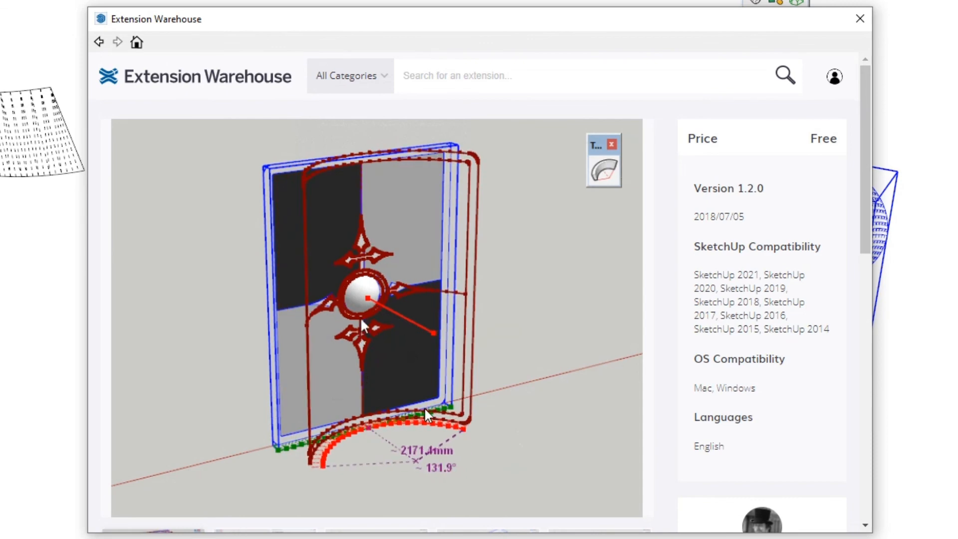
{"action": "scroll", "coordinate": [504, 325], "scroll_direction": "down", "scroll_amount": 2}
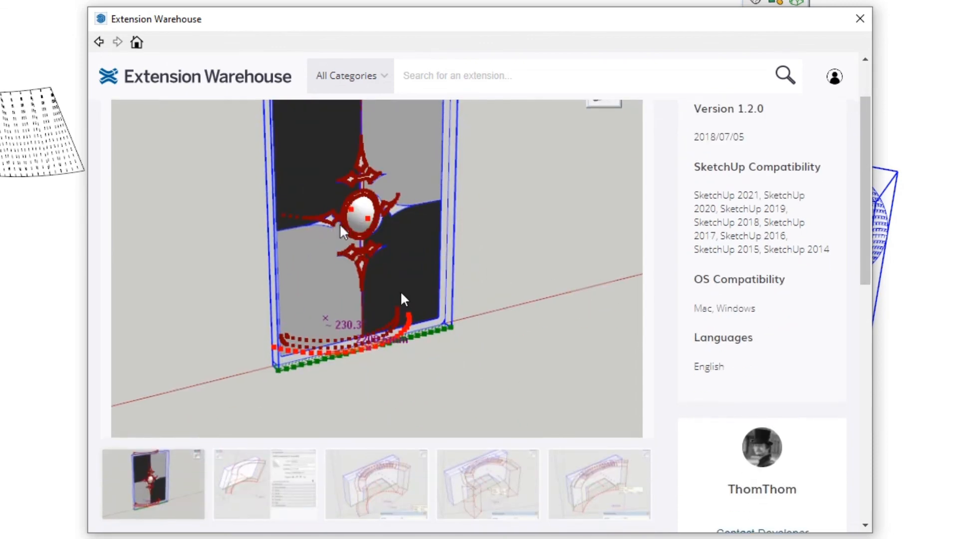
{"action": "scroll", "coordinate": [493, 341], "scroll_direction": "up", "scroll_amount": 2}
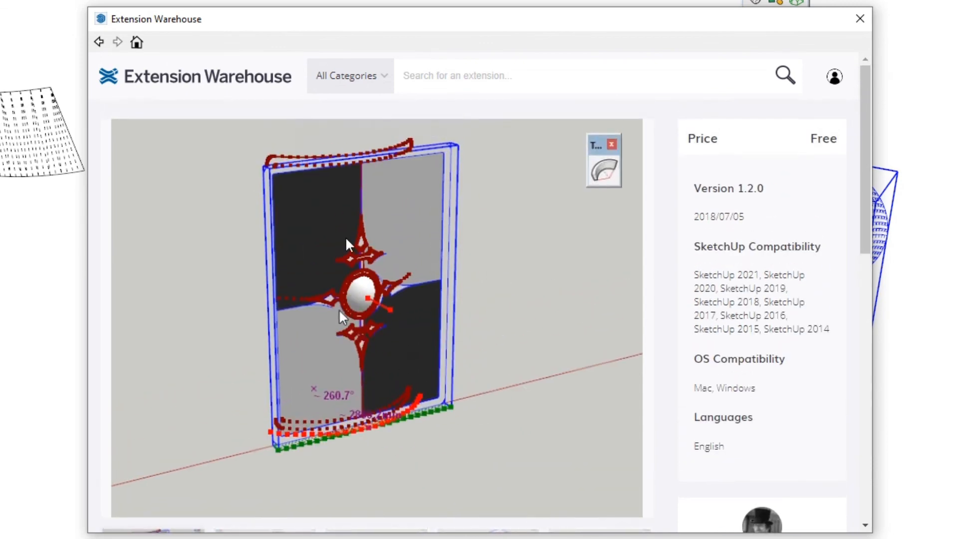
{"action": "scroll", "coordinate": [447, 260], "scroll_direction": "down", "scroll_amount": 7}
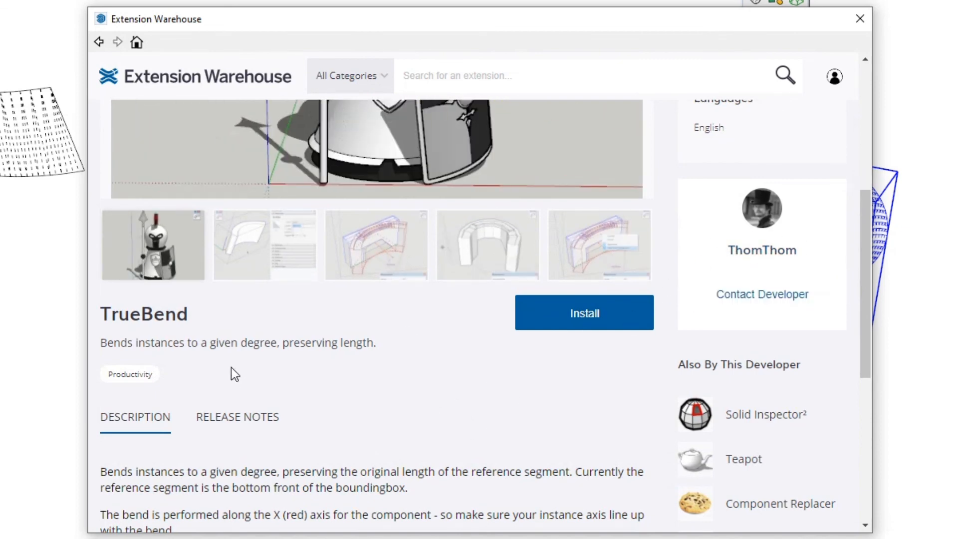
{"action": "scroll", "coordinate": [321, 358], "scroll_direction": "down", "scroll_amount": 2}
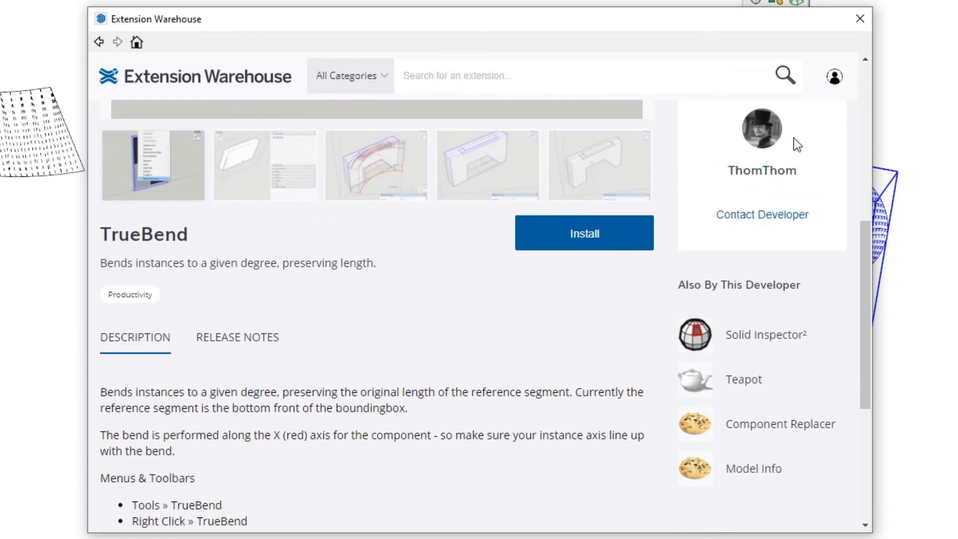
{"action": "scroll", "coordinate": [422, 330], "scroll_direction": "up", "scroll_amount": 2}
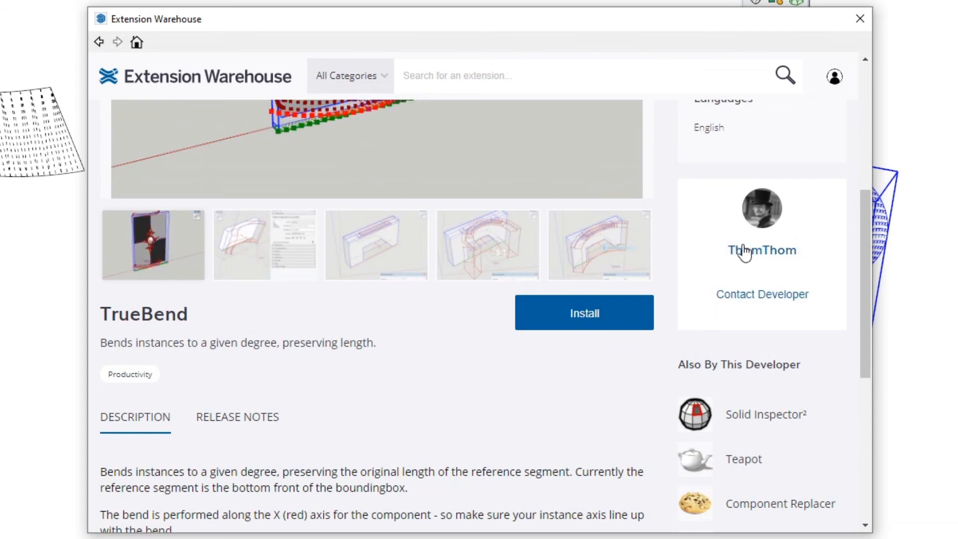
{"action": "scroll", "coordinate": [384, 400], "scroll_direction": "up", "scroll_amount": 5}
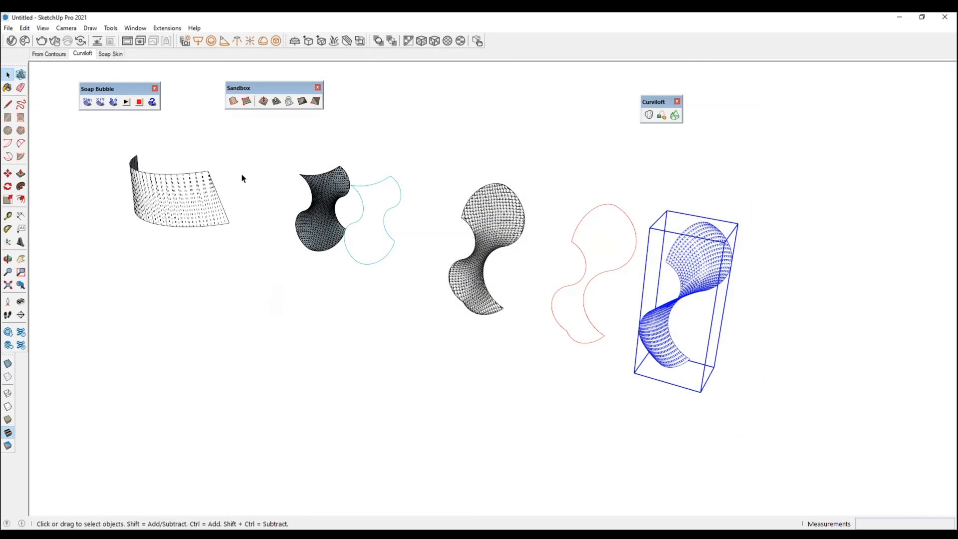
Return to the model and examine the finished curved surfaces beside their source outlines from several angles
{"action": "middle_click_drag", "start_coordinate": [378, 270], "coordinate": [526, 274]}
{"action": "middle_click_drag", "start_coordinate": [300, 270], "coordinate": [385, 199]}
{"action": "middle_click_drag", "start_coordinate": [419, 272], "coordinate": [521, 306]}
{"action": "scroll", "coordinate": [472, 266], "scroll_direction": "up", "scroll_amount": 1}
{"action": "middle_click_drag", "start_coordinate": [473, 268], "coordinate": [408, 260]}
{"action": "scroll", "coordinate": [466, 249], "scroll_direction": "up", "scroll_amount": 3}
{"action": "middle_click_drag", "start_coordinate": [637, 282], "coordinate": [707, 274]}
{"action": "scroll", "coordinate": [669, 276], "scroll_direction": "up", "scroll_amount": 2}
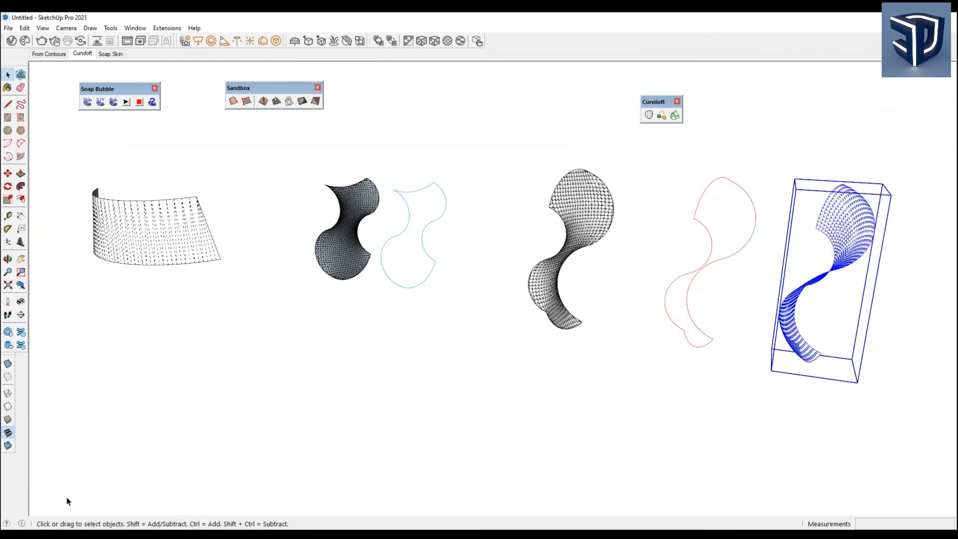